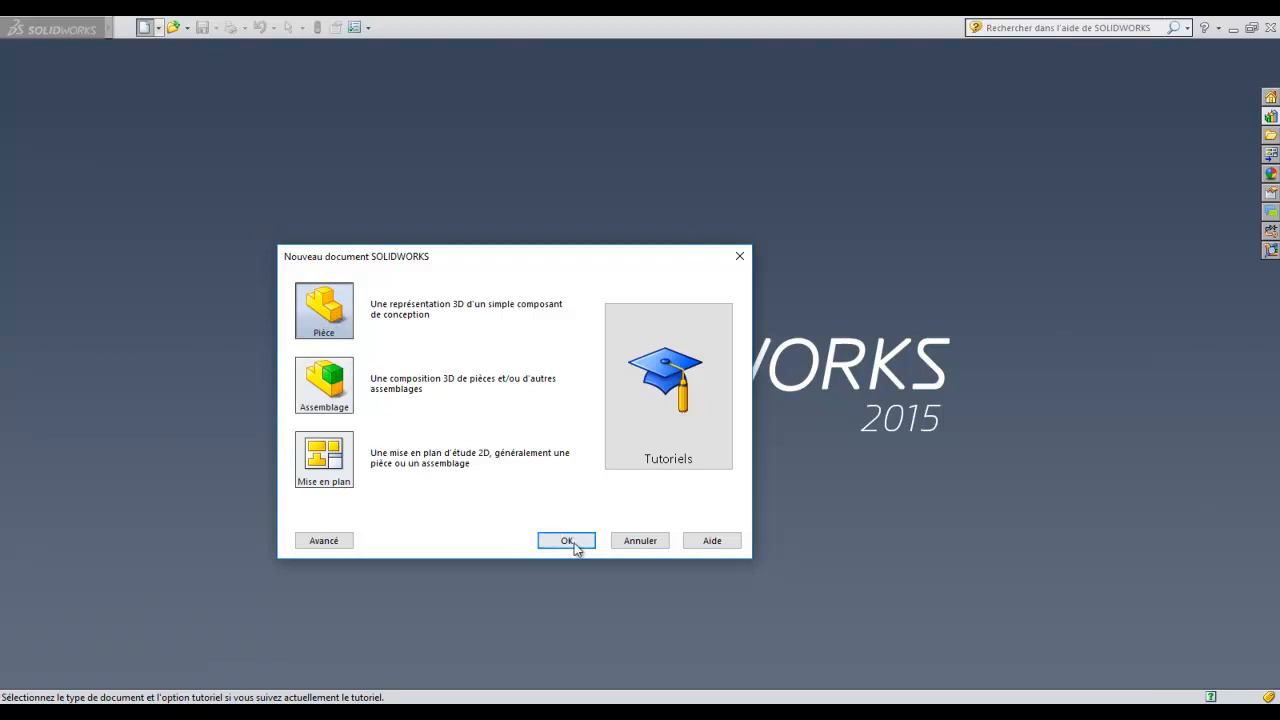
Create a new part document and start a sketch on the front plane (Plan de face)
{"action": "left_click", "coordinate": [572, 541]}
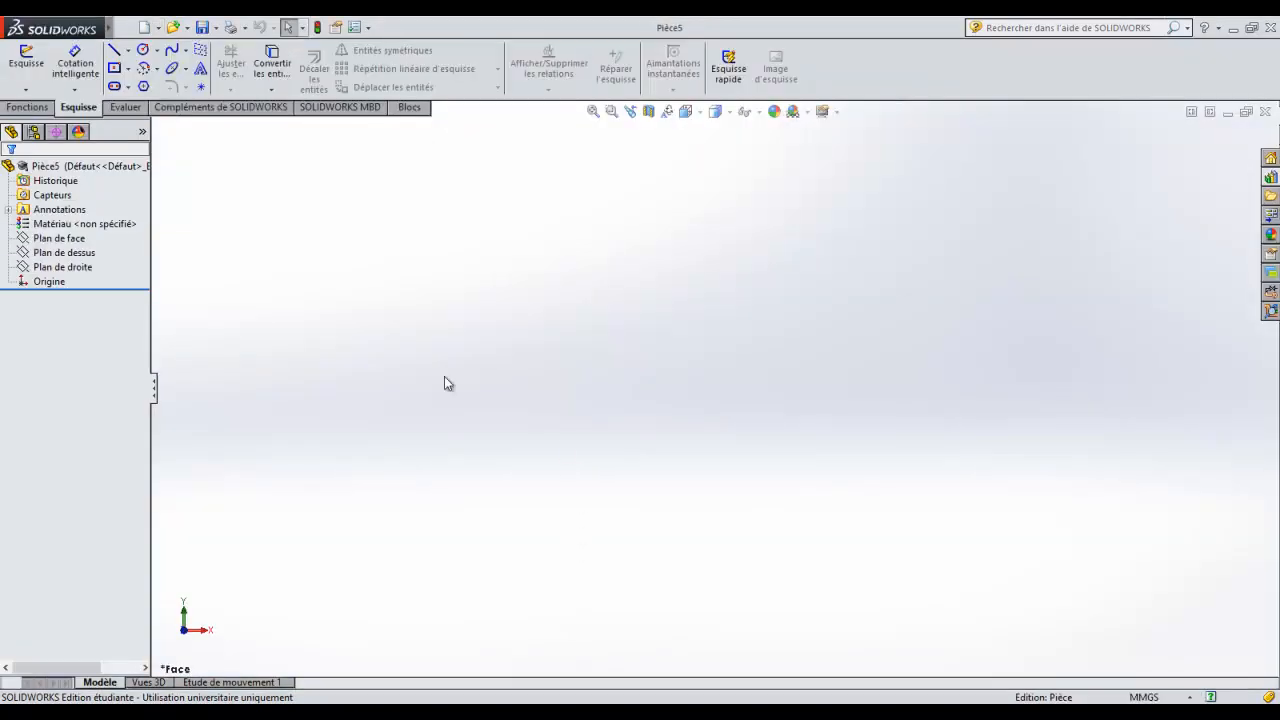
{"action": "left_click", "coordinate": [28, 66]}
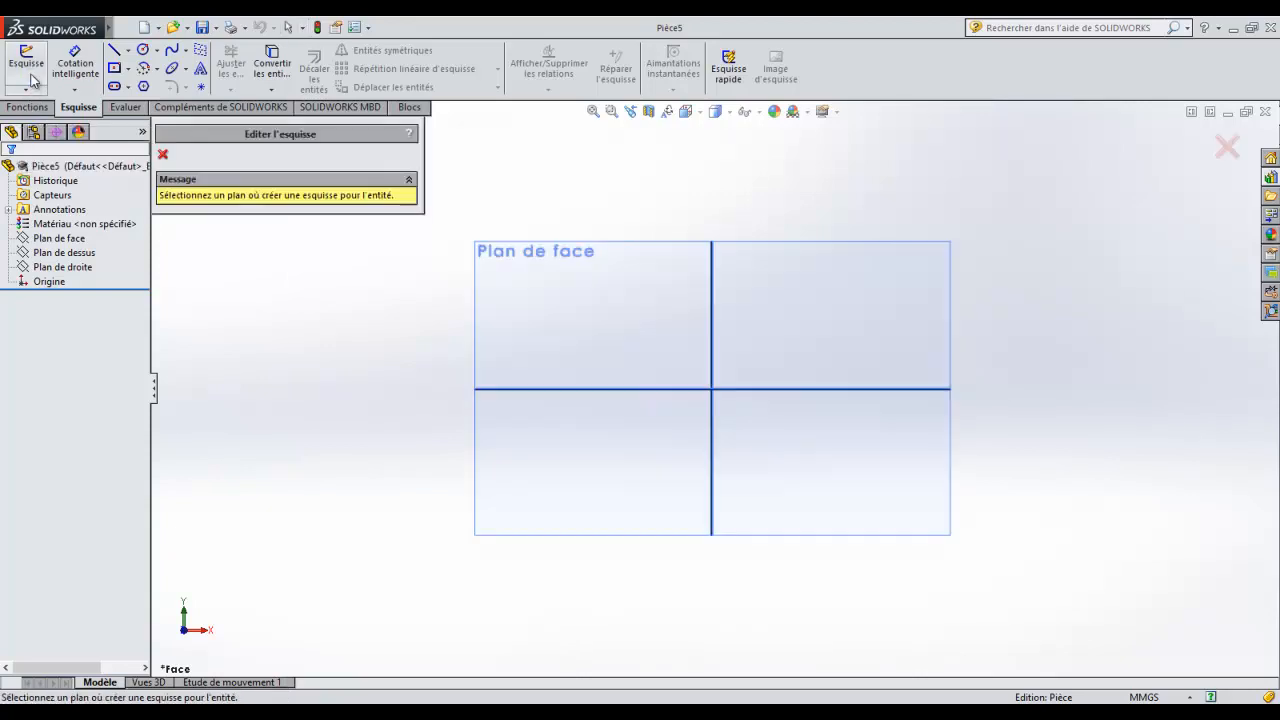
{"action": "left_click", "coordinate": [72, 240]}
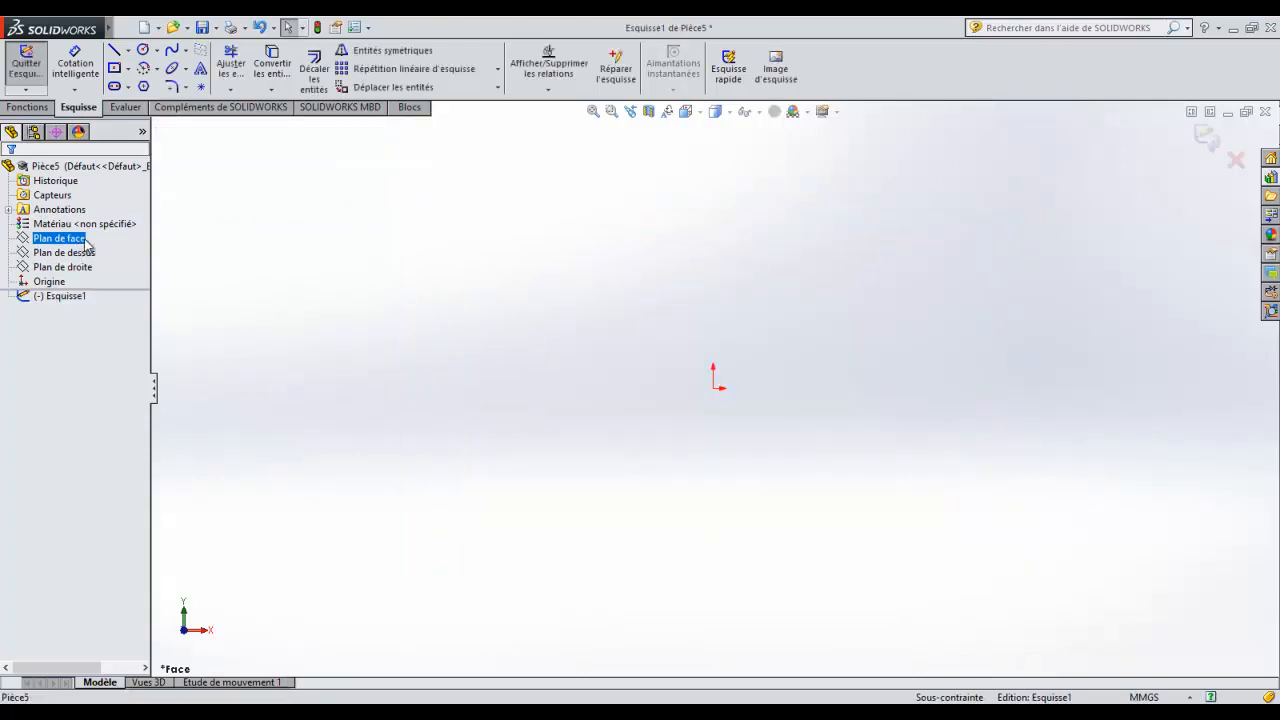
Insert pieceRevolution.png as a sketch picture at its default size and placement
{"action": "left_click", "coordinate": [118, 28]}
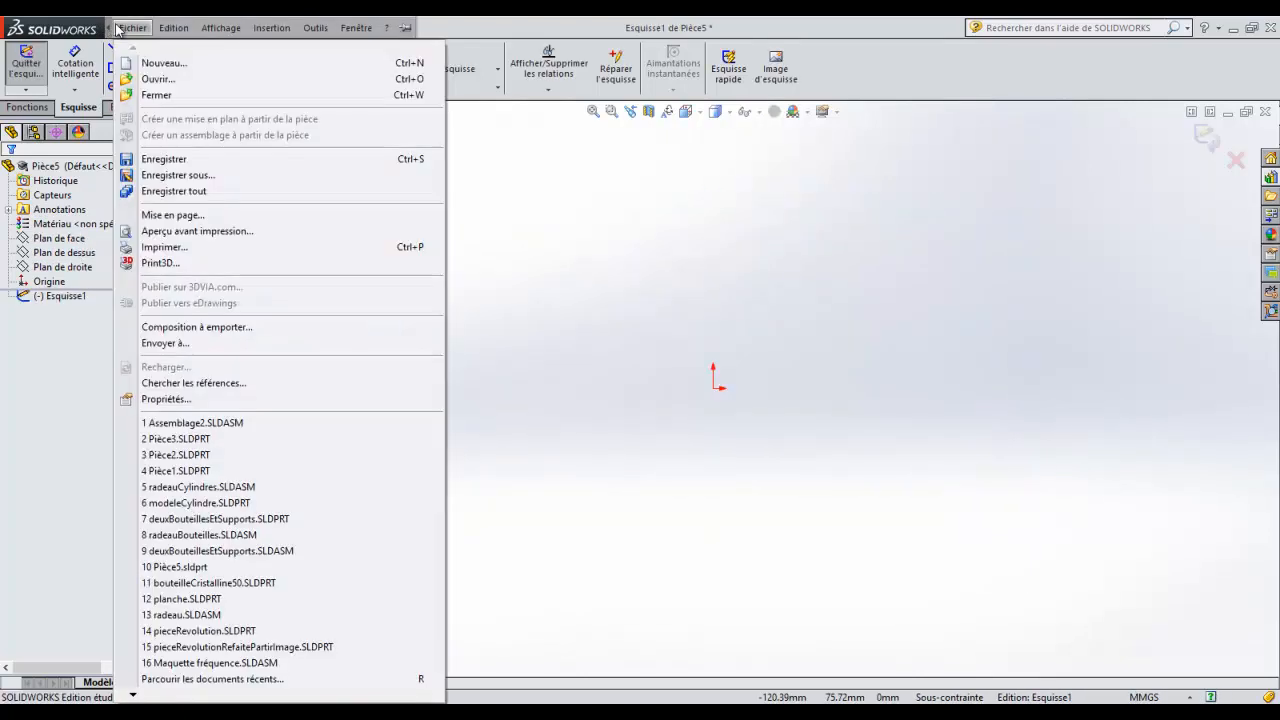
{"action": "mouse_move", "coordinate": [310, 36]}
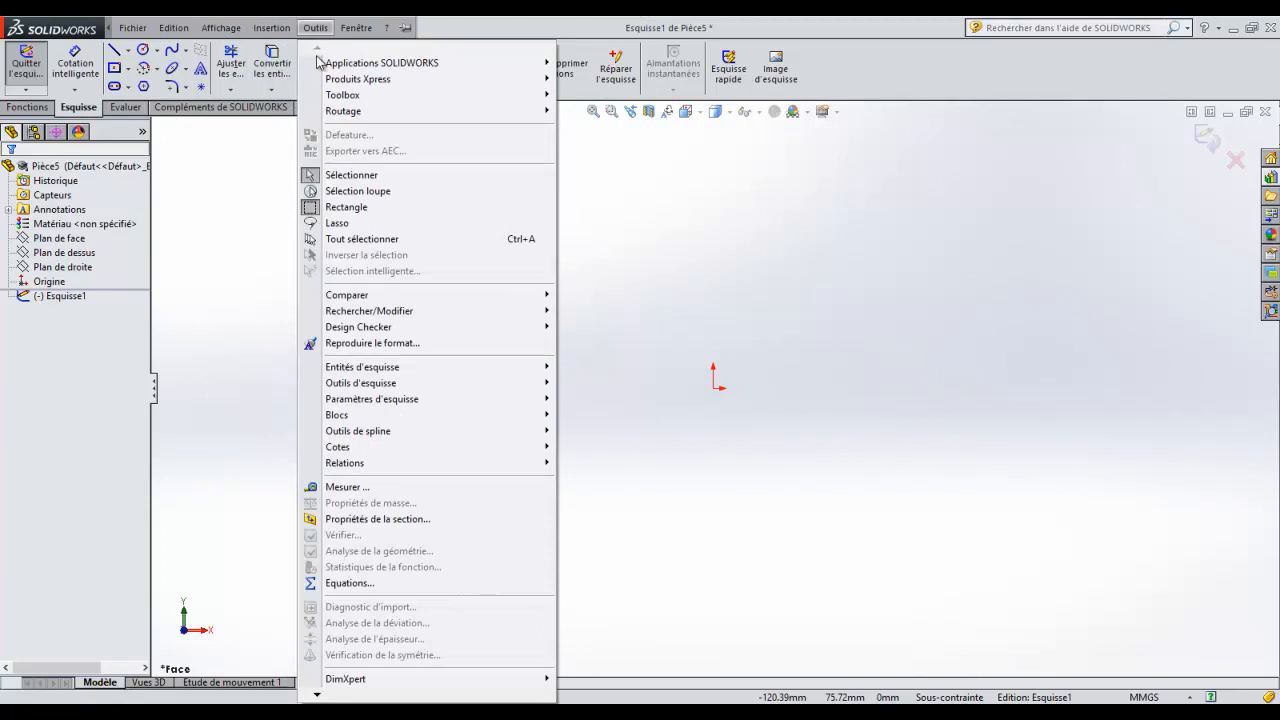
{"action": "mouse_move", "coordinate": [400, 388]}
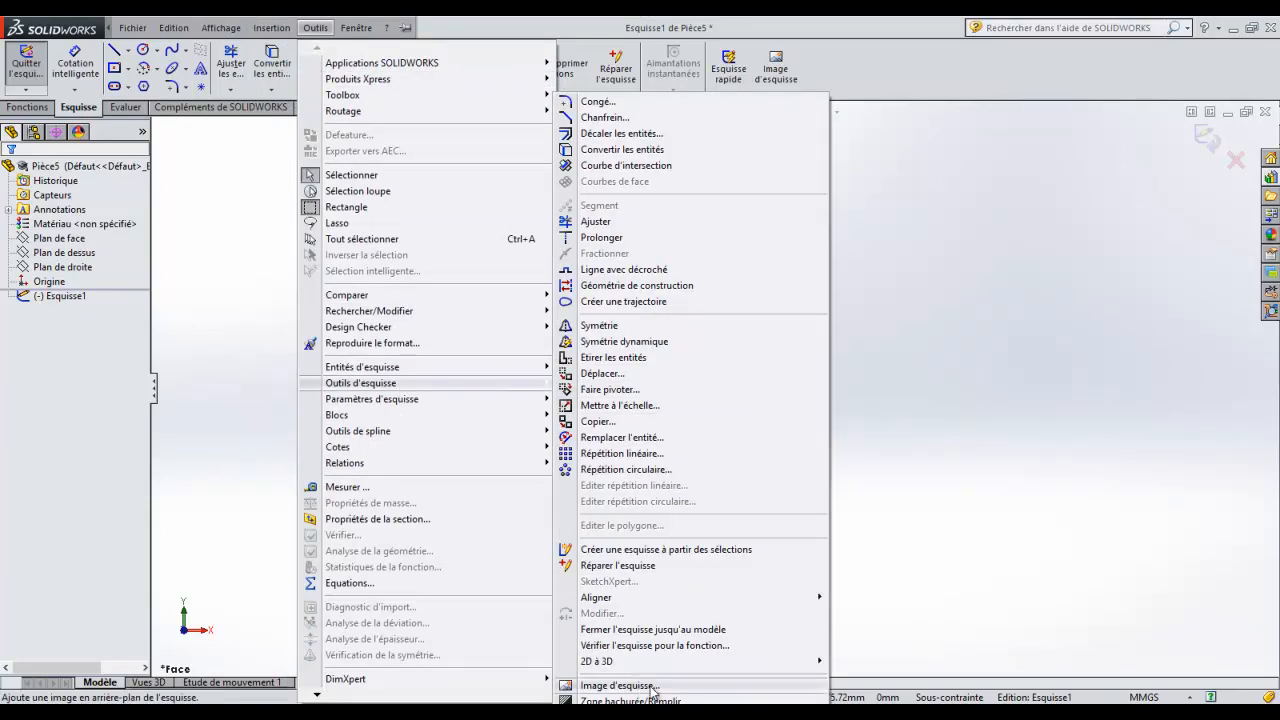
{"action": "left_click", "coordinate": [620, 686]}
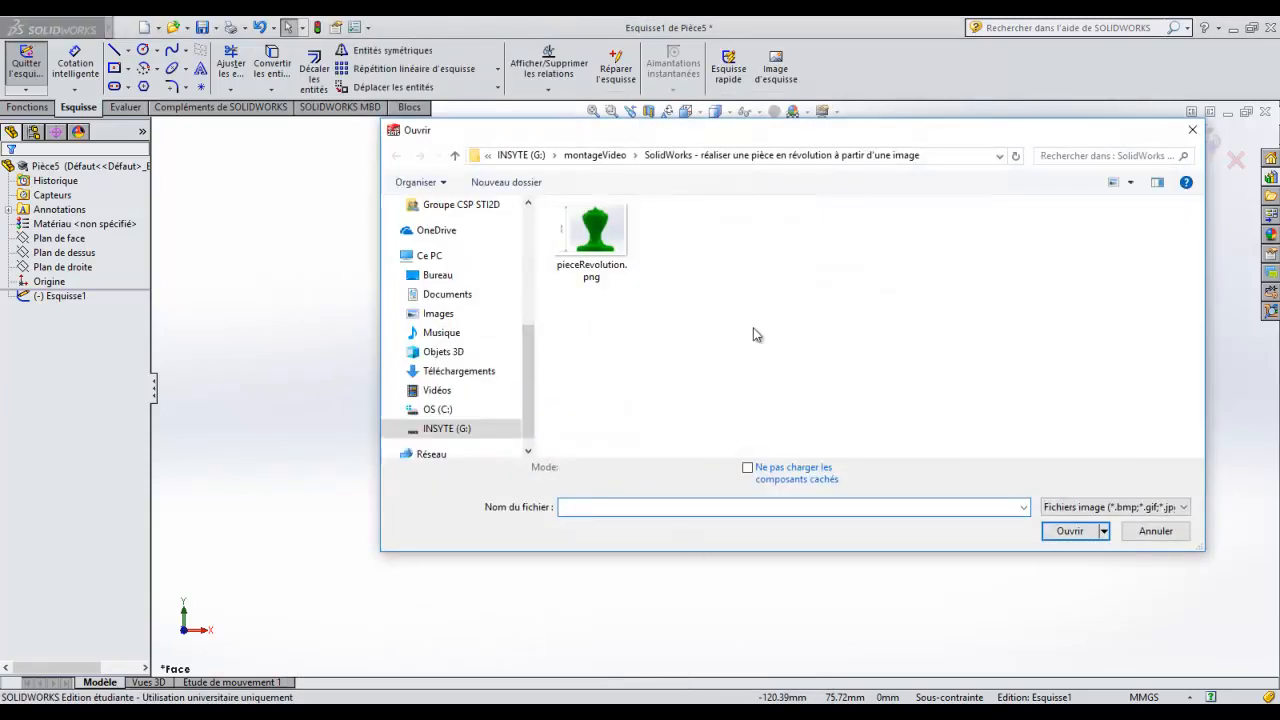
{"action": "left_click", "coordinate": [591, 240]}
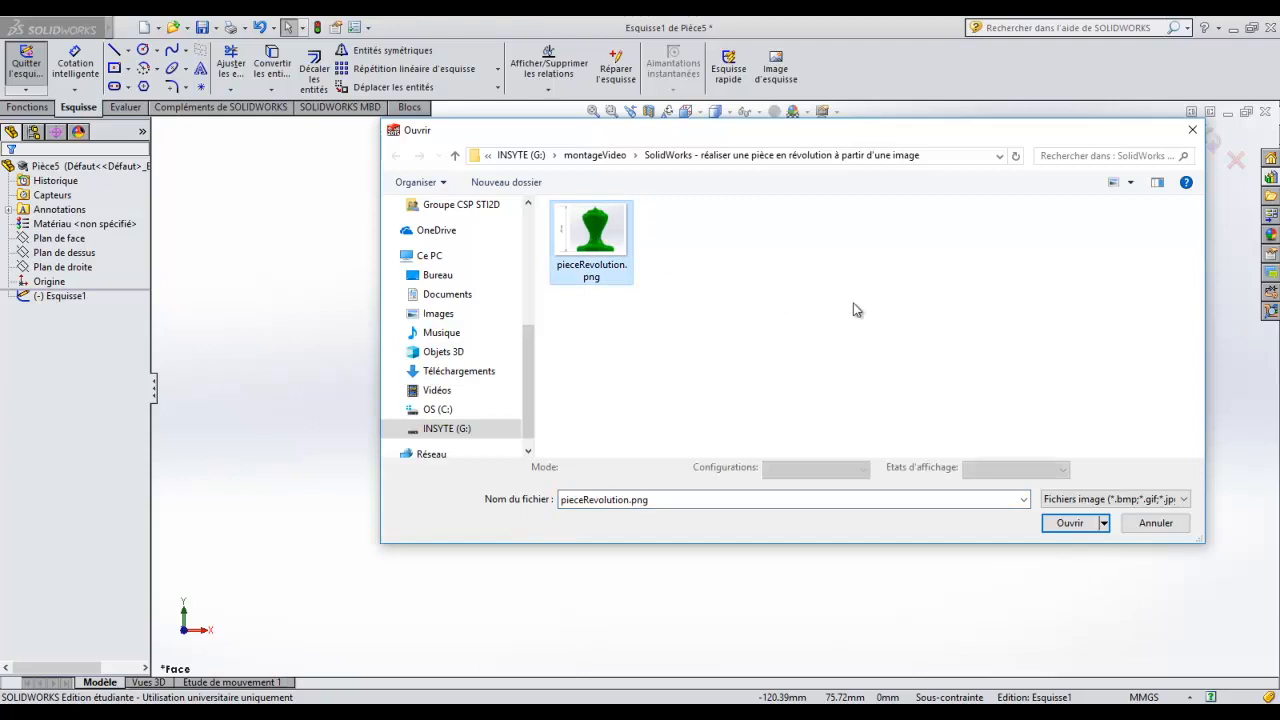
{"action": "left_click", "coordinate": [1070, 523]}
{"action": "scroll", "coordinate": [932, 455], "scroll_direction": "up", "scroll_amount": 12}
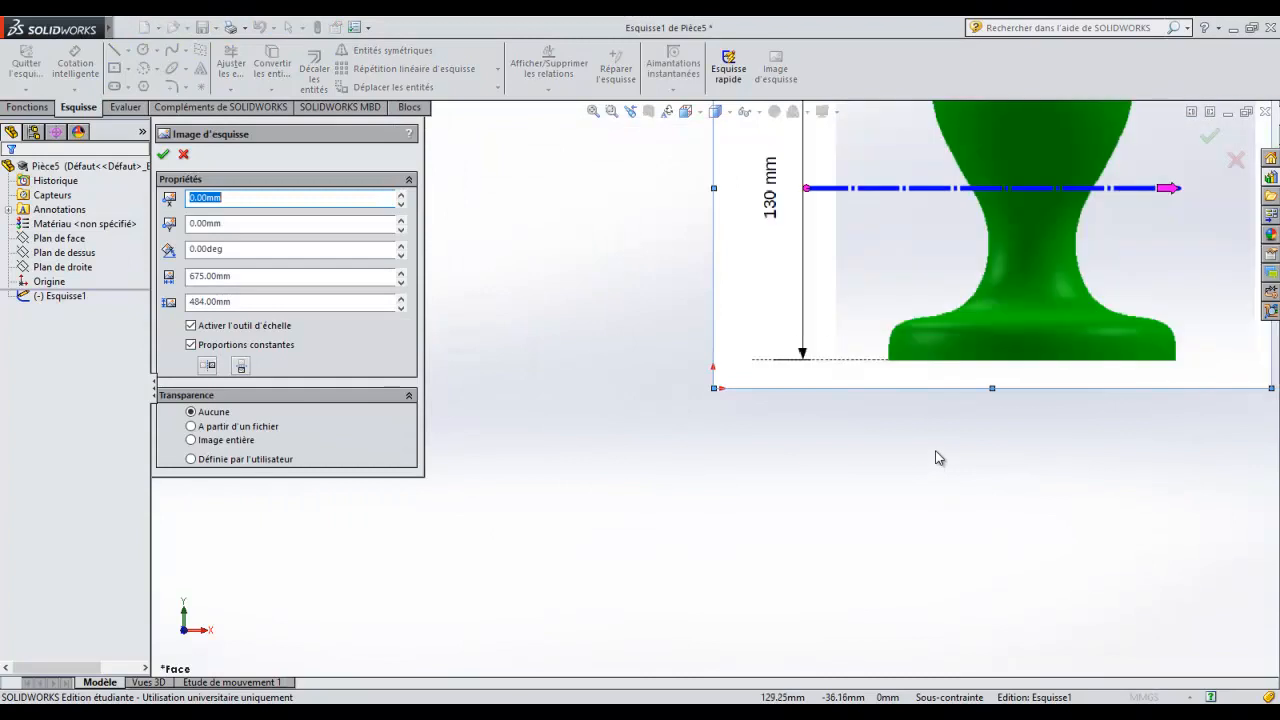
{"action": "scroll", "coordinate": [1004, 273], "scroll_direction": "down", "scroll_amount": 2}
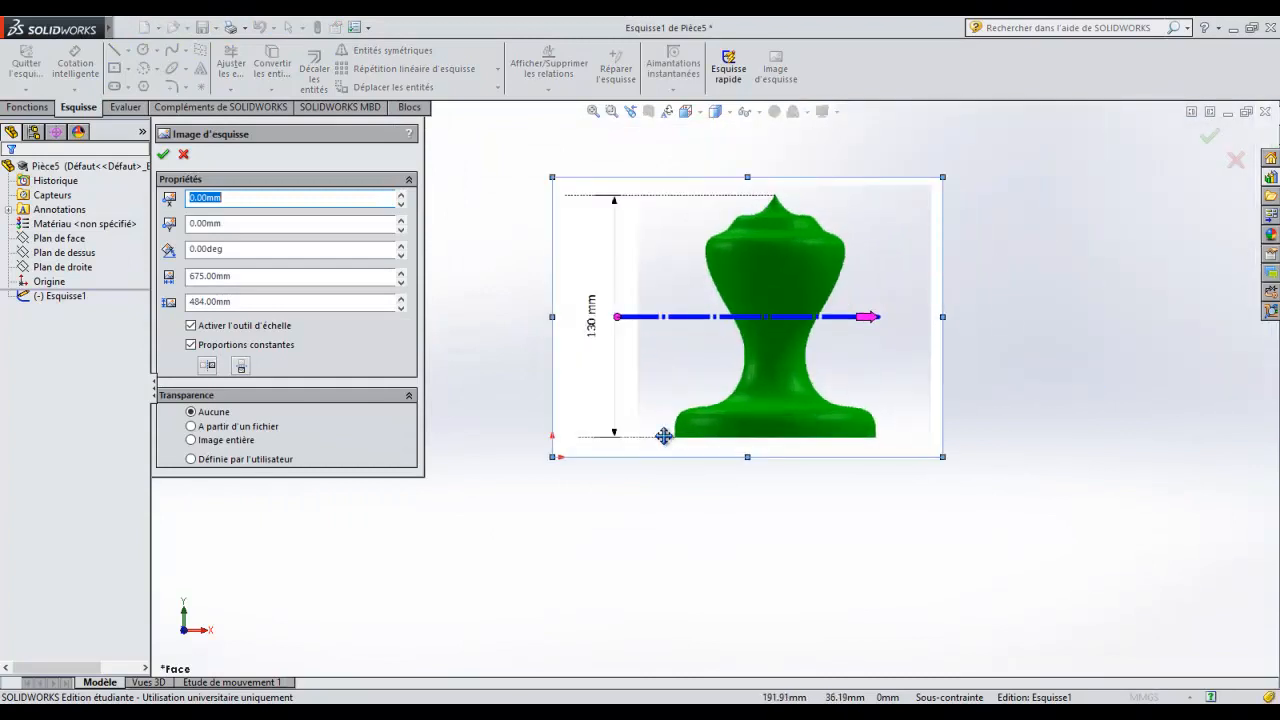
{"action": "scroll", "coordinate": [523, 460], "scroll_direction": "down", "scroll_amount": 1}
{"action": "scroll", "coordinate": [848, 434], "scroll_direction": "up", "scroll_amount": 1}
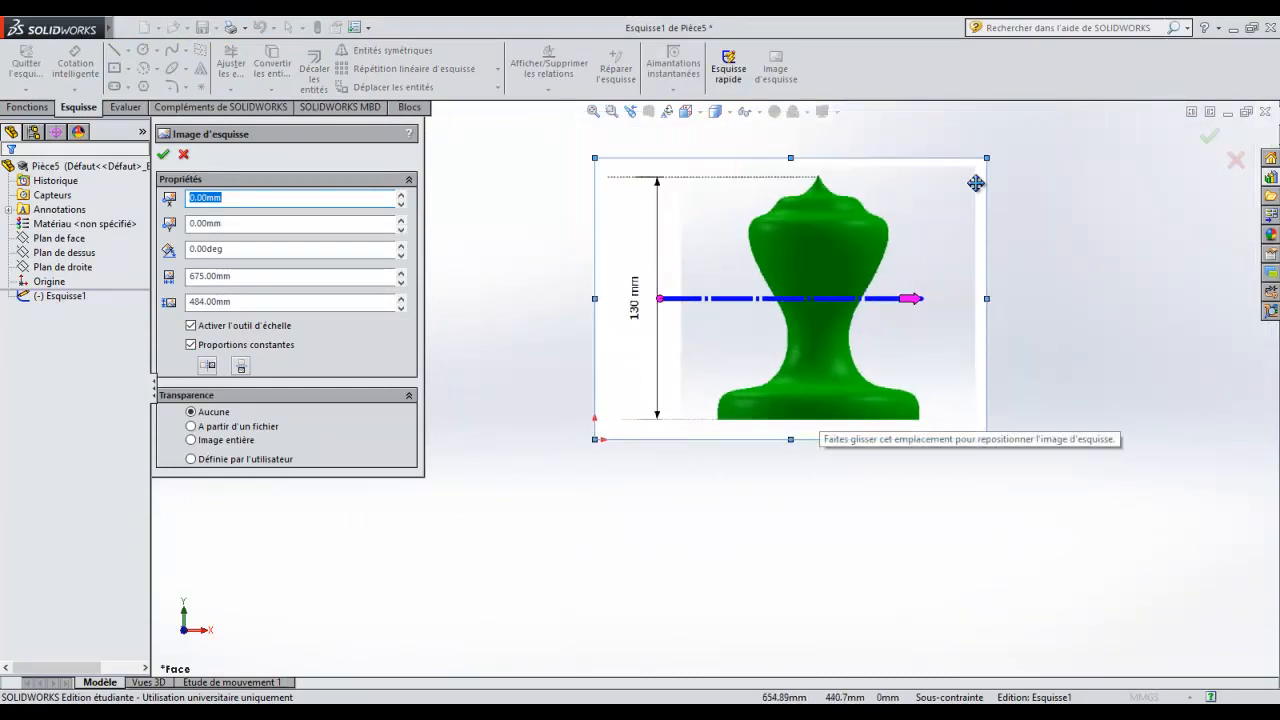
{"action": "left_click", "coordinate": [1209, 135]}
Sketch a vertical construction line about 471 mm long upward from the origin along the picture's edge
{"action": "left_click", "coordinate": [133, 27]}
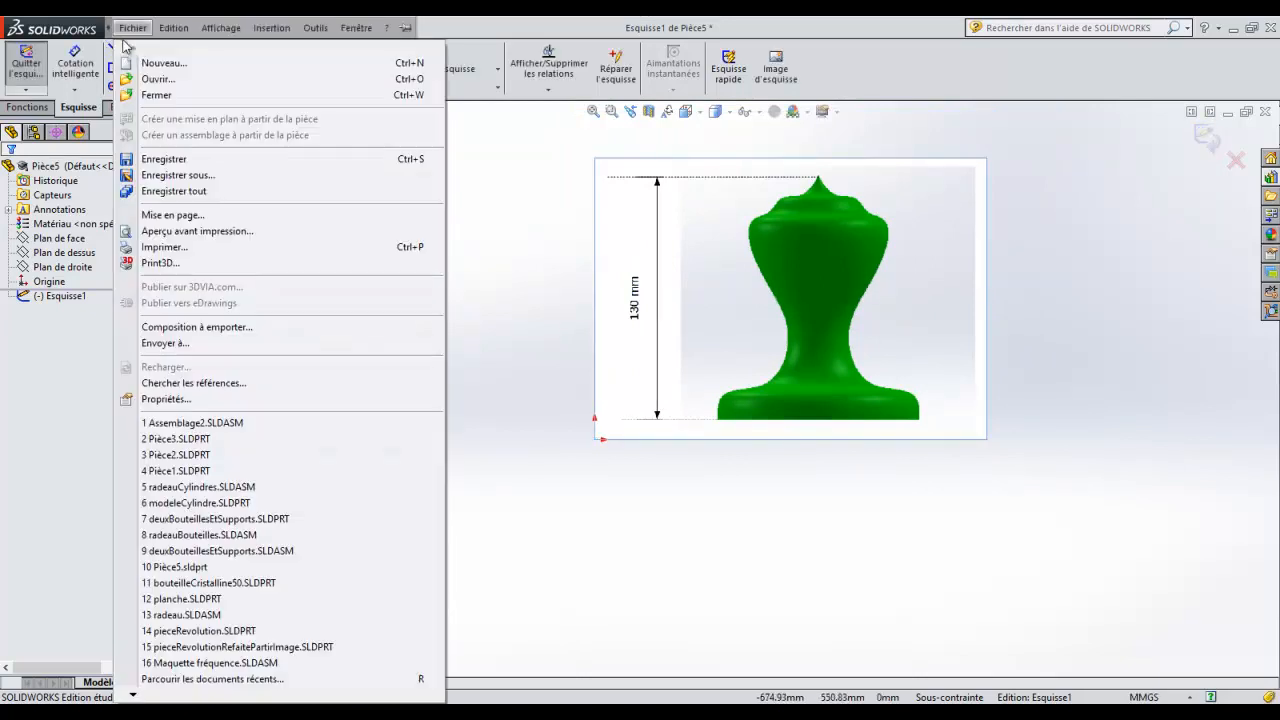
{"action": "left_click", "coordinate": [490, 176]}
{"action": "left_click", "coordinate": [128, 52]}
{"action": "left_click", "coordinate": [135, 83]}
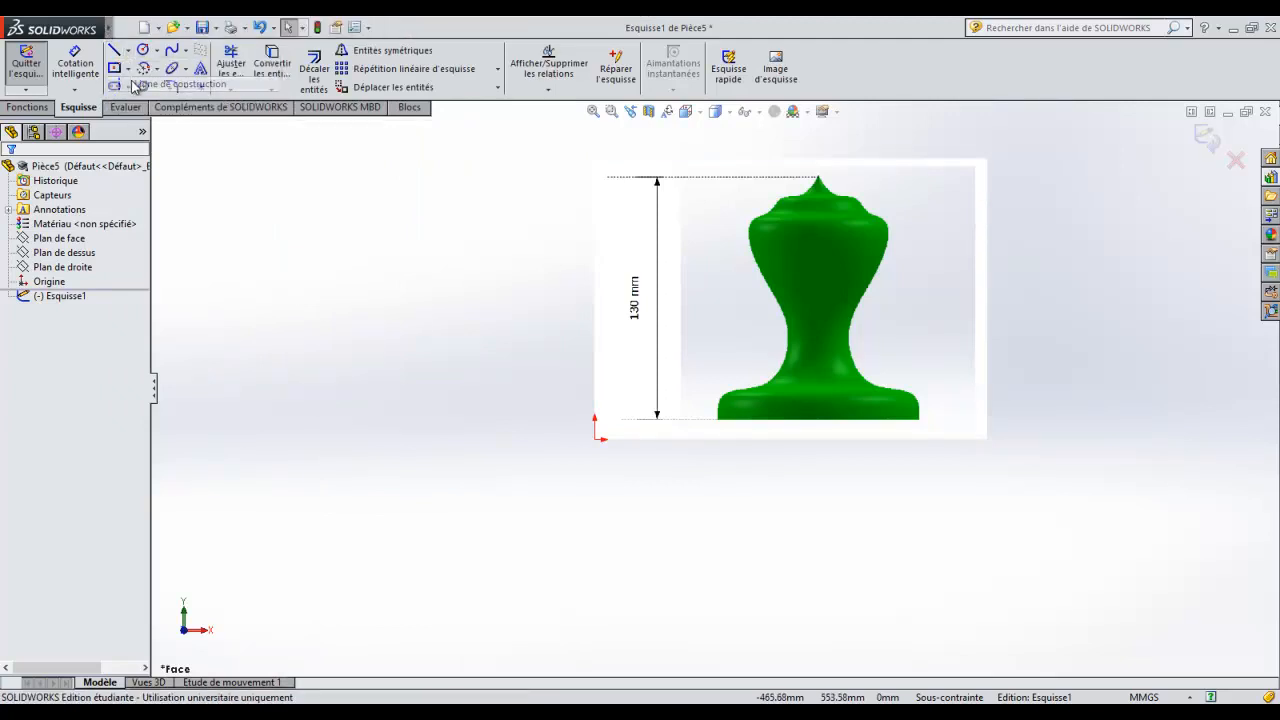
{"action": "left_click", "coordinate": [594, 437]}
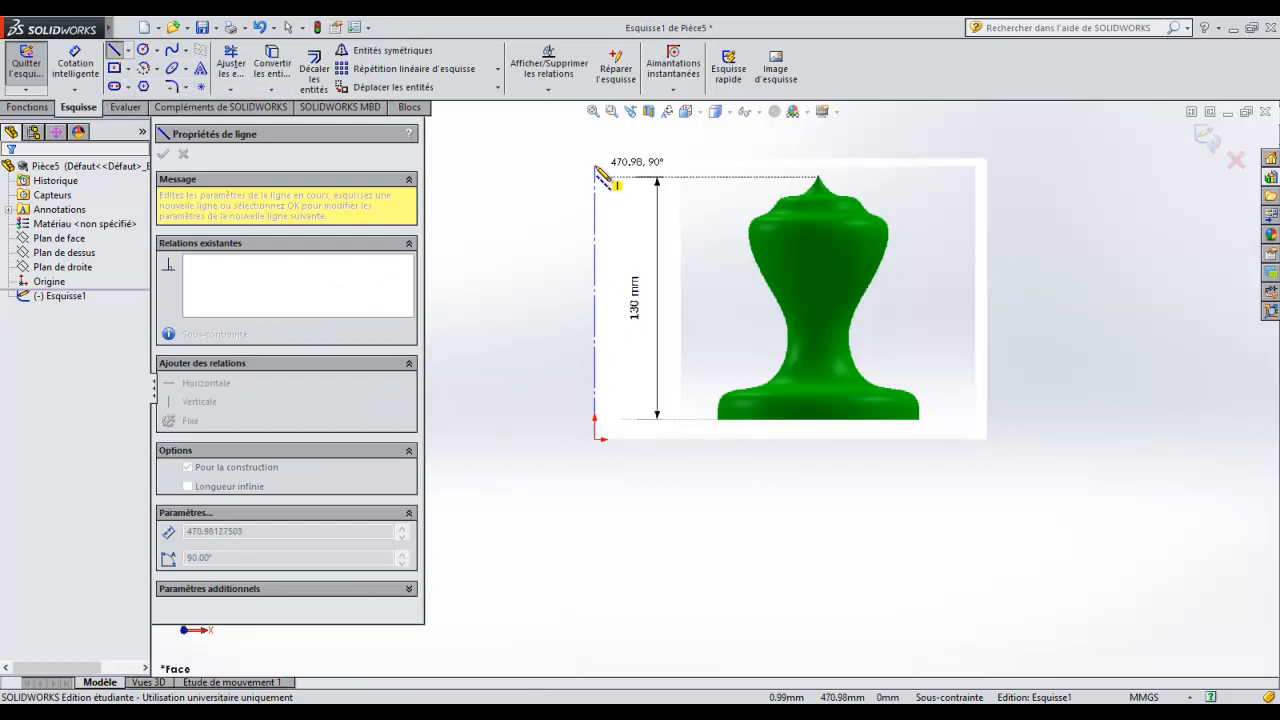
{"action": "left_click", "coordinate": [595, 167]}
{"action": "key", "text": "Escape"}
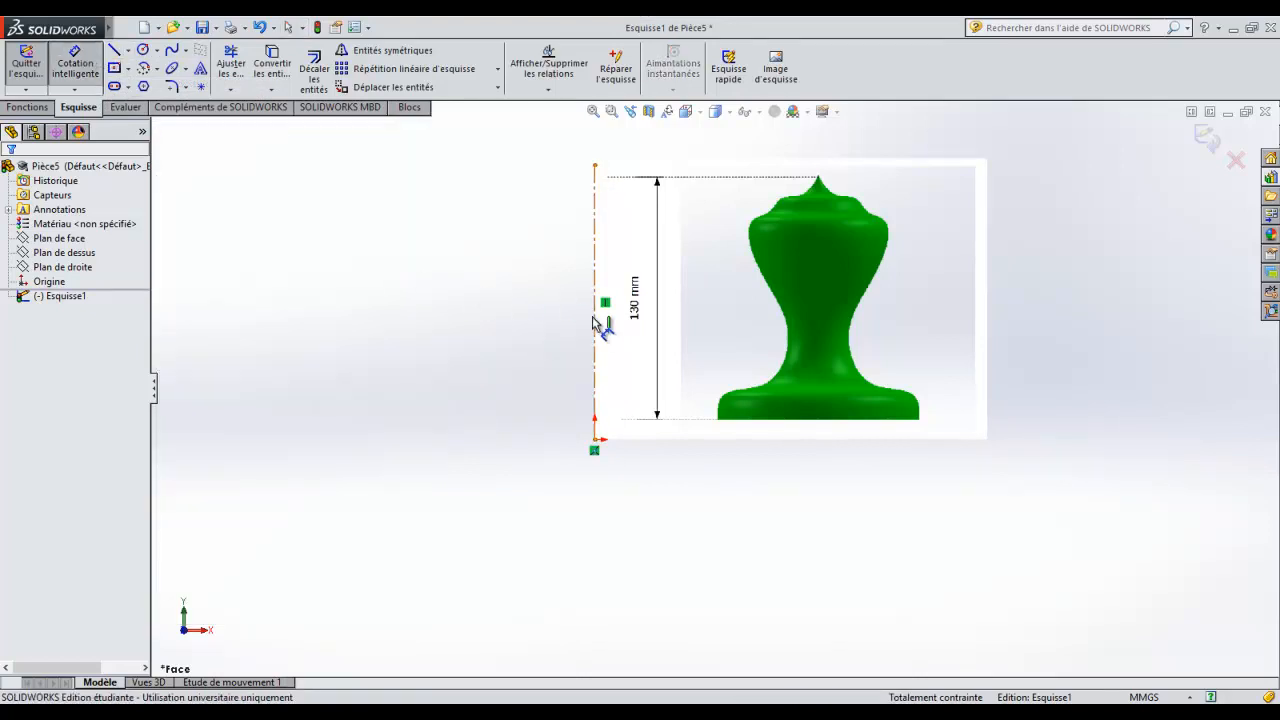
Dimension the vertical construction line's length as 130 mm
{"action": "left_click", "coordinate": [594, 334]}
{"action": "left_click", "coordinate": [514, 334]}
{"action": "type", "text": "130"}
{"action": "key", "text": "Return"}
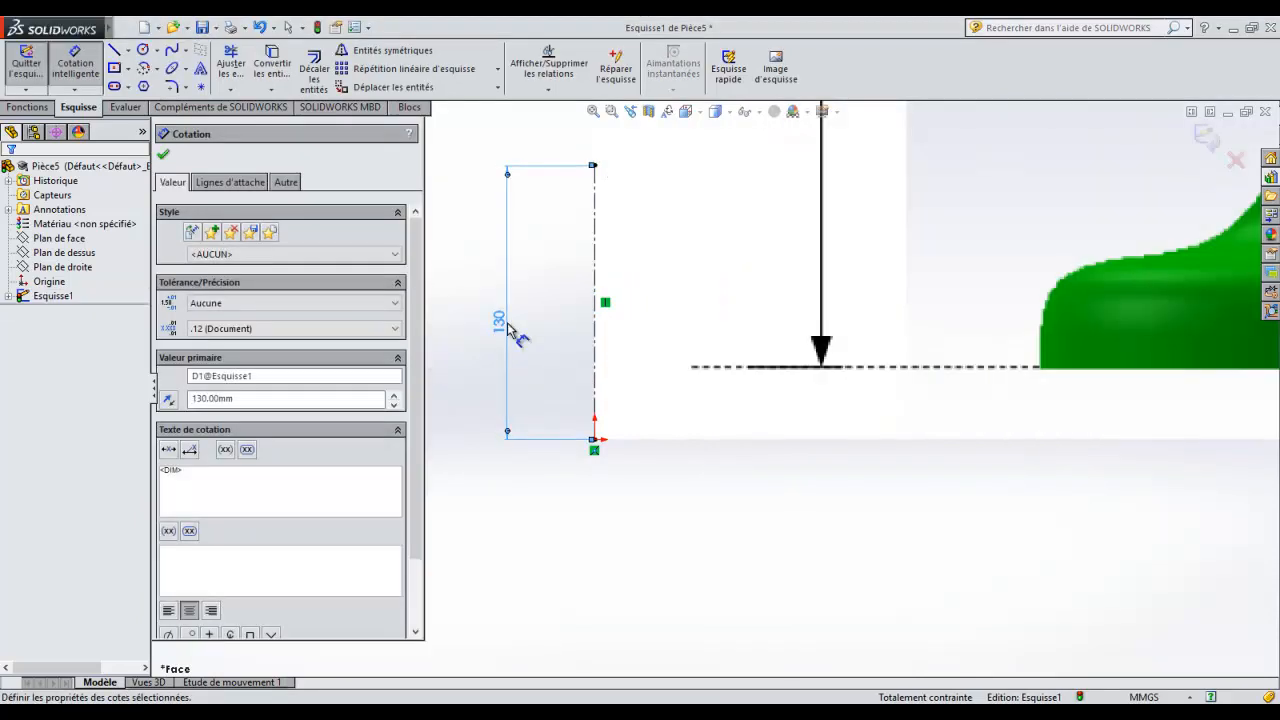
{"action": "scroll", "coordinate": [840, 470], "scroll_direction": "down", "scroll_amount": 3}
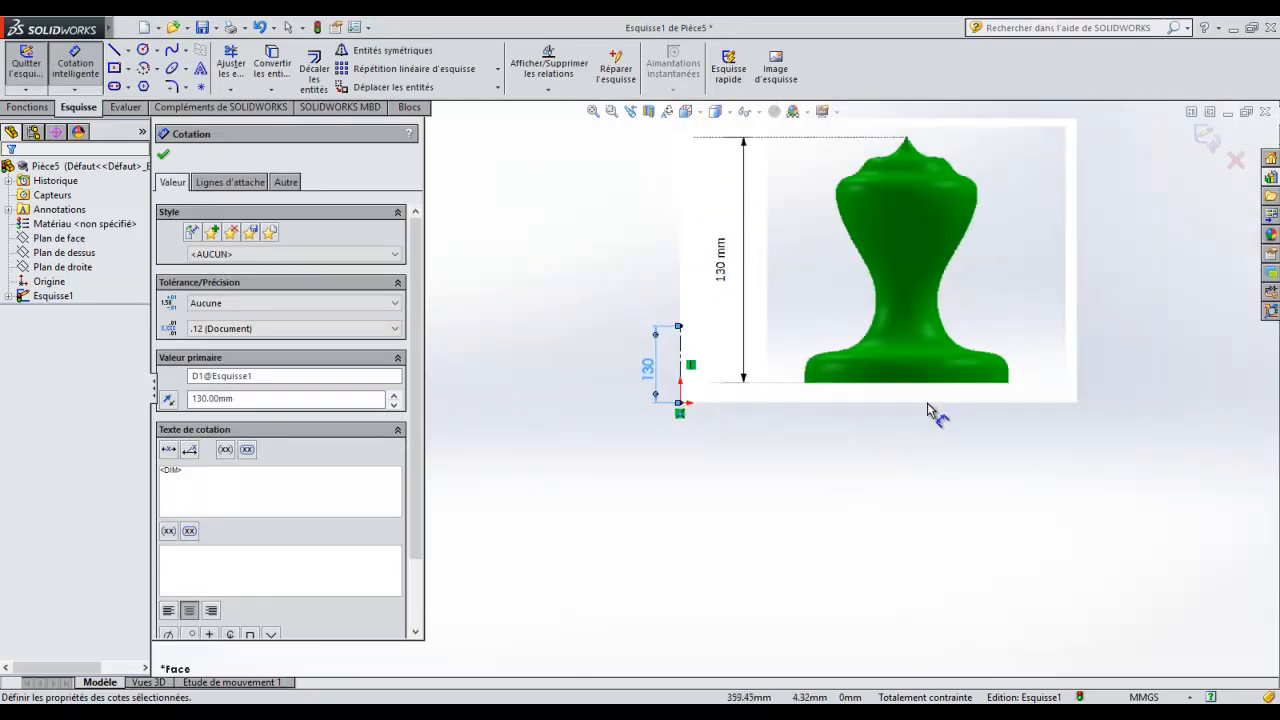
{"action": "scroll", "coordinate": [905, 315], "scroll_direction": "up", "scroll_amount": 1}
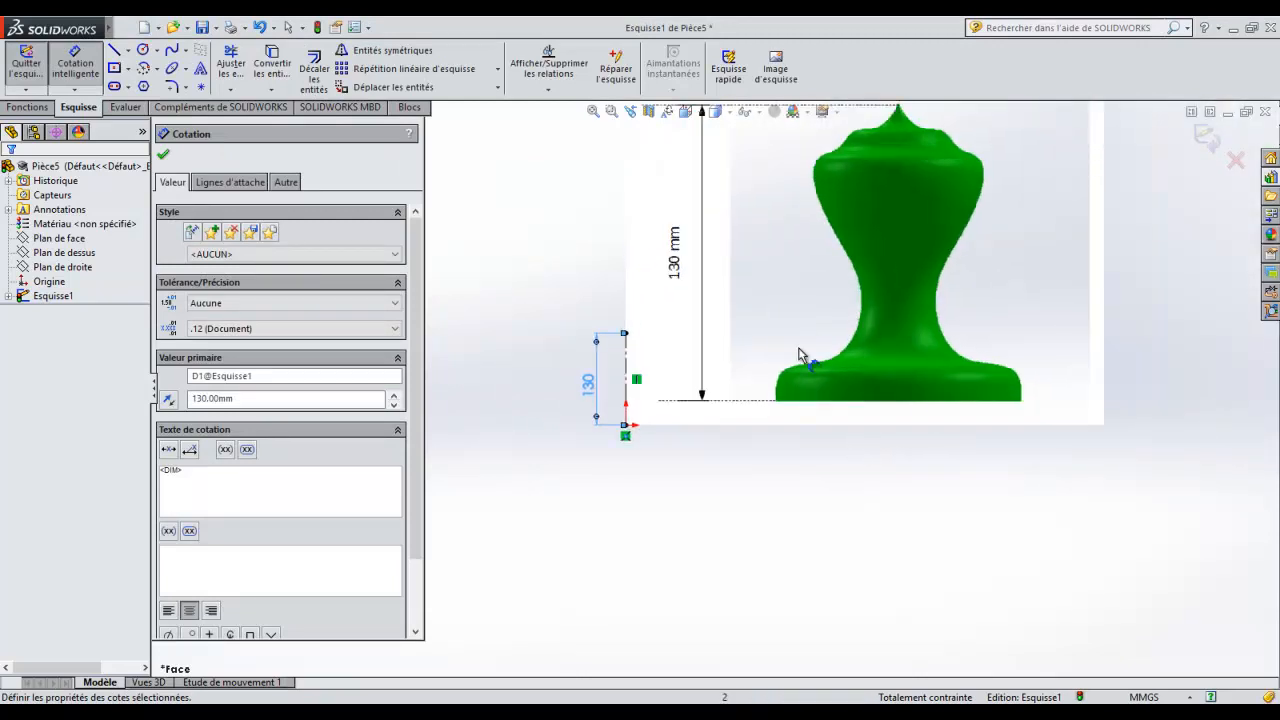
{"action": "scroll", "coordinate": [813, 343], "scroll_direction": "down", "scroll_amount": 1}
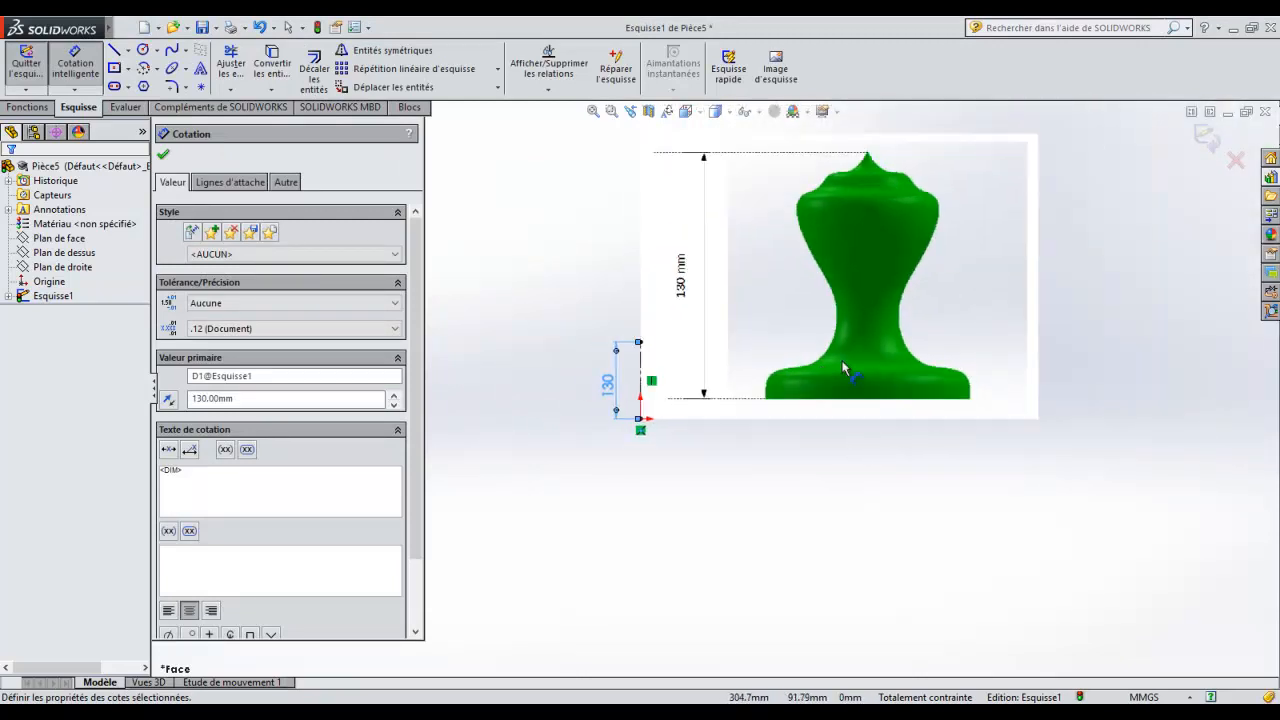
{"action": "left_click", "coordinate": [164, 156]}
{"action": "scroll", "coordinate": [1060, 330], "scroll_direction": "down", "scroll_amount": 1}
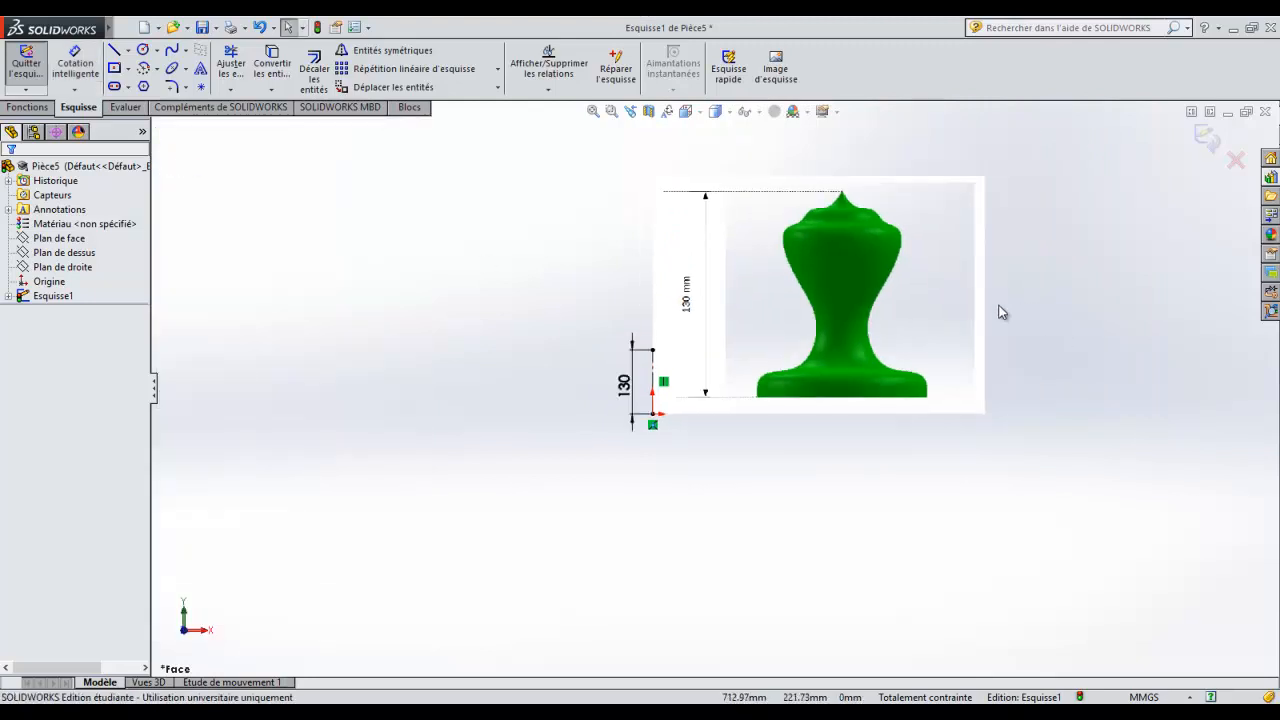
{"action": "scroll", "coordinate": [990, 312], "scroll_direction": "up", "scroll_amount": 1}
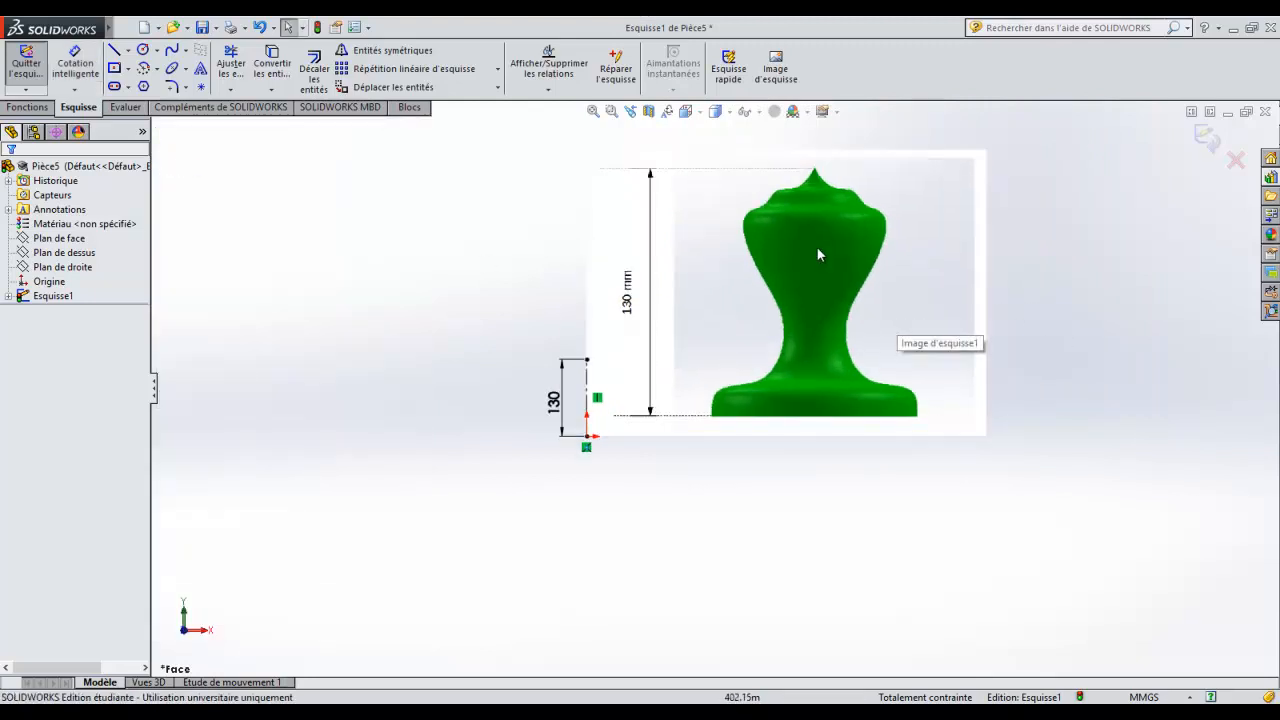
Scale the sketch picture down to about 221 × 159 mm and move its 130 mm arrow onto the construction line
{"action": "left_click", "coordinate": [844, 295]}
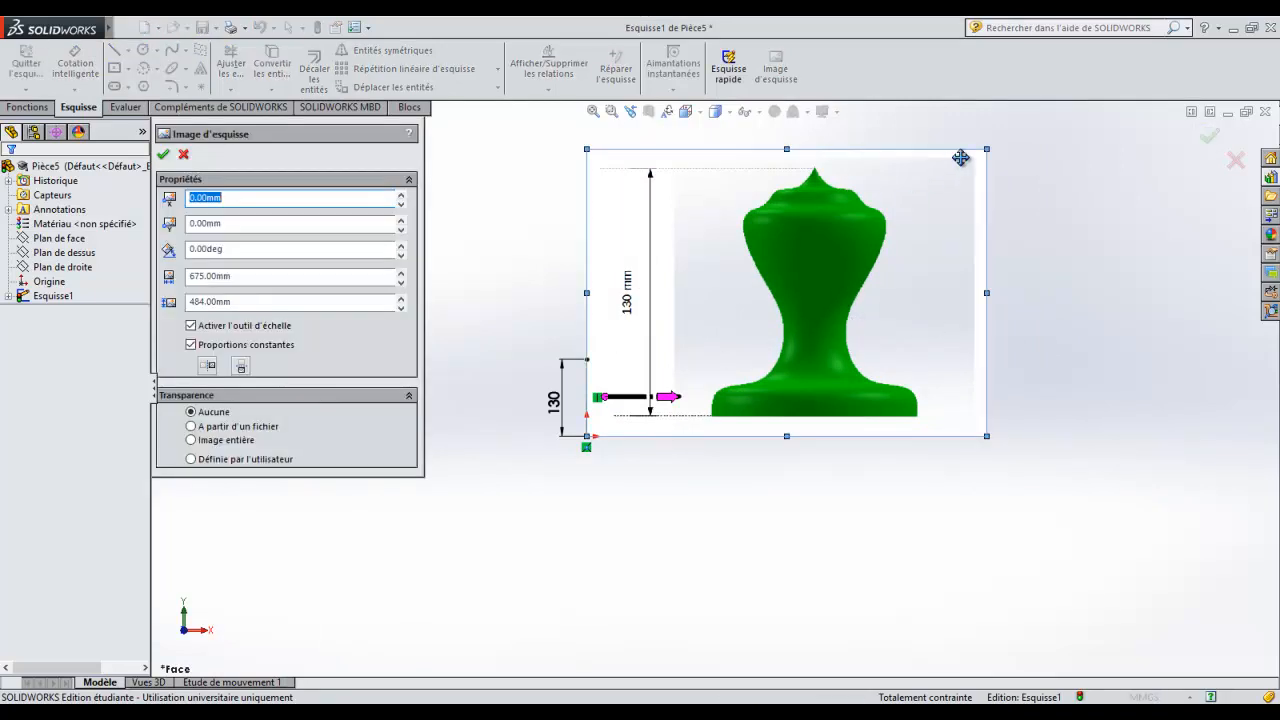
{"action": "left_click_drag", "start_coordinate": [986, 149], "coordinate": [718, 342]}
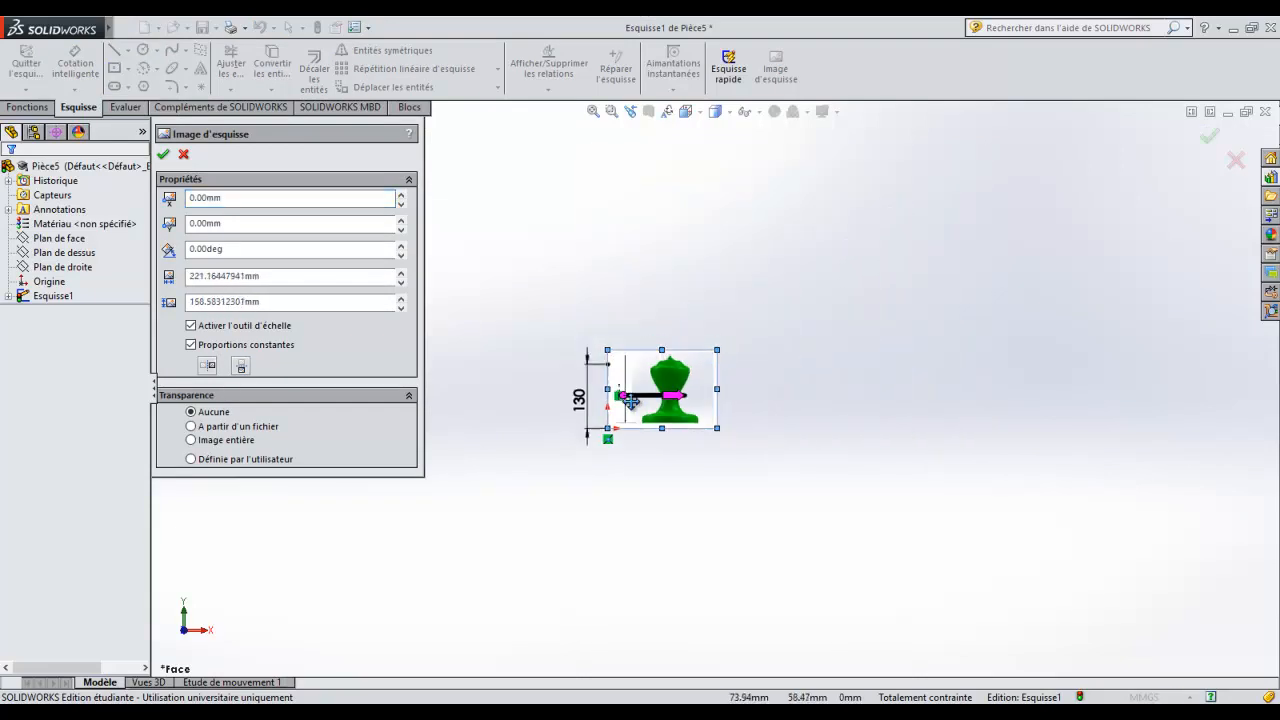
{"action": "scroll", "coordinate": [660, 401], "scroll_direction": "down", "scroll_amount": 5}
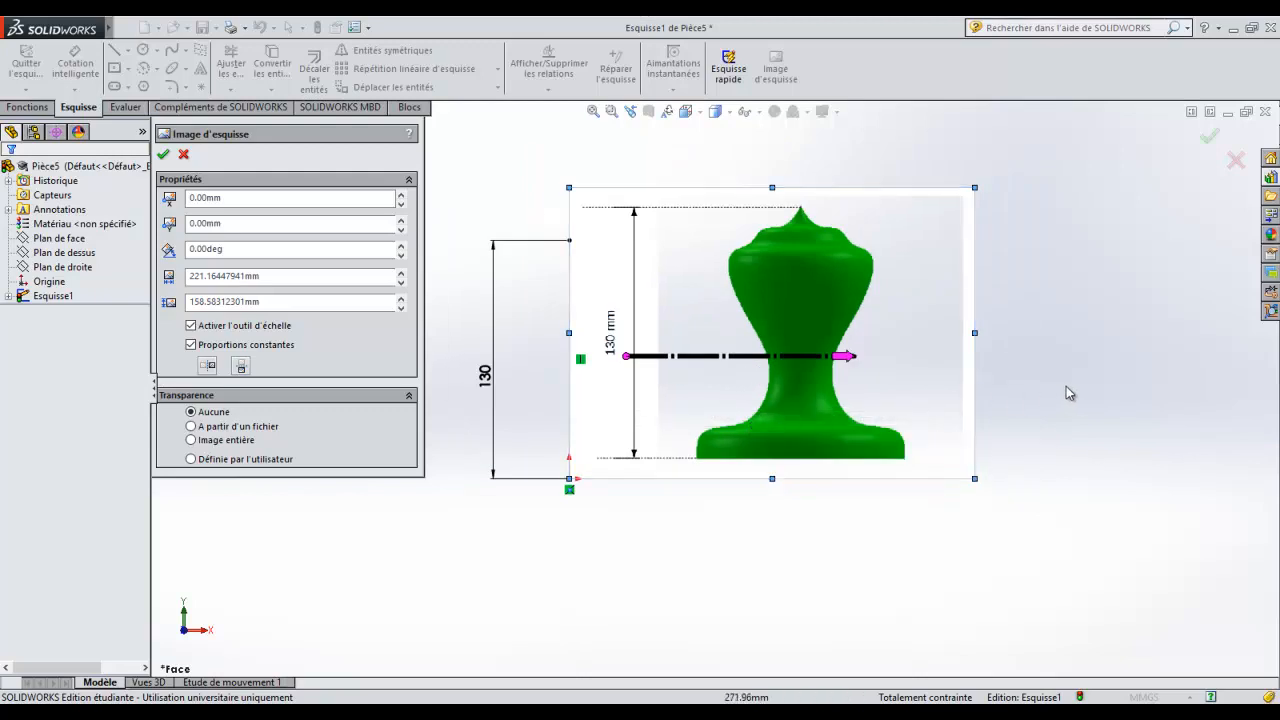
{"action": "left_click_drag", "start_coordinate": [868, 386], "coordinate": [804, 410]}
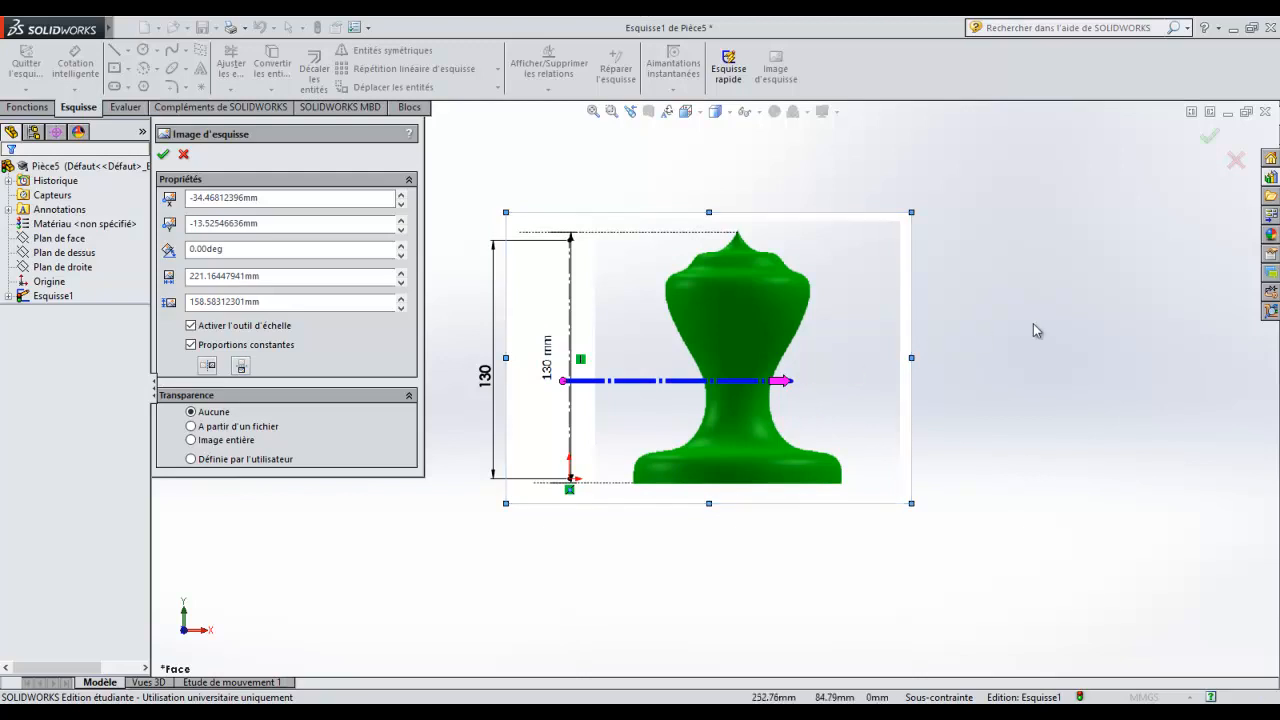
Refine the picture to about 210 × 151 mm at X -33.6, Y -10.5 mm, matching its arrow to the construction line, and accept it
{"action": "left_click_drag", "start_coordinate": [912, 213], "coordinate": [897, 221]}
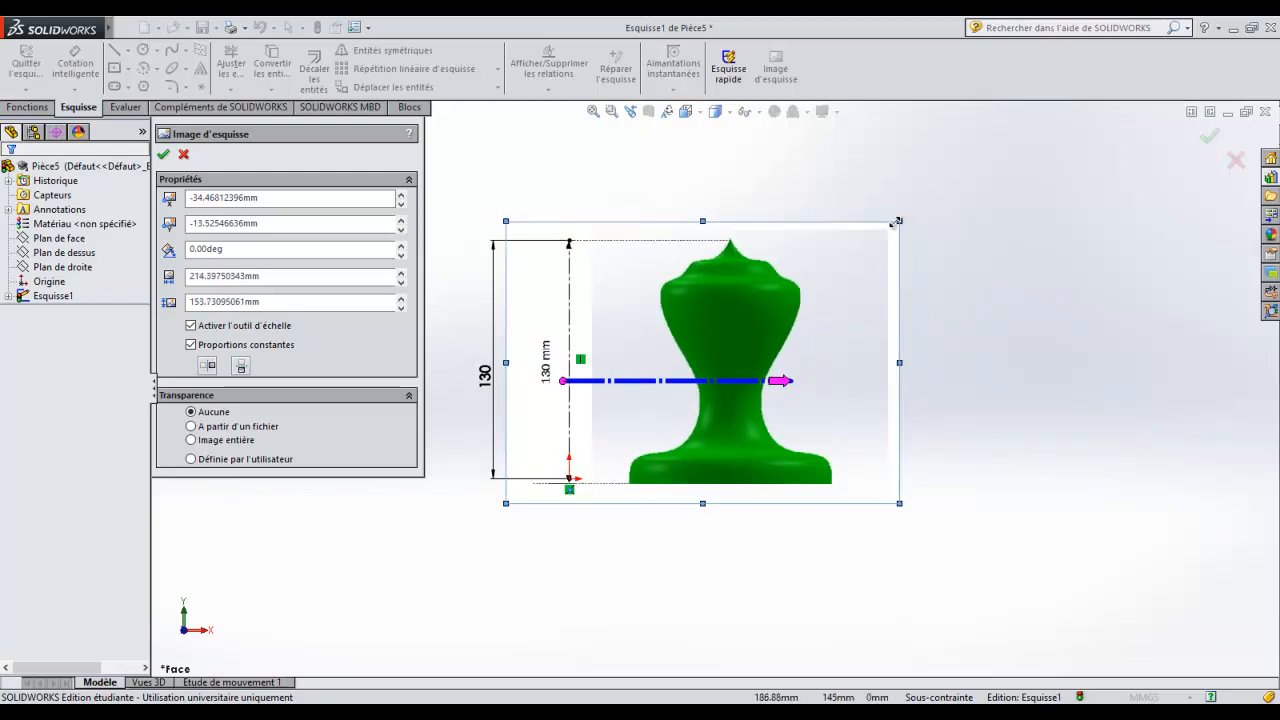
{"action": "left_click_drag", "start_coordinate": [829, 340], "coordinate": [833, 335]}
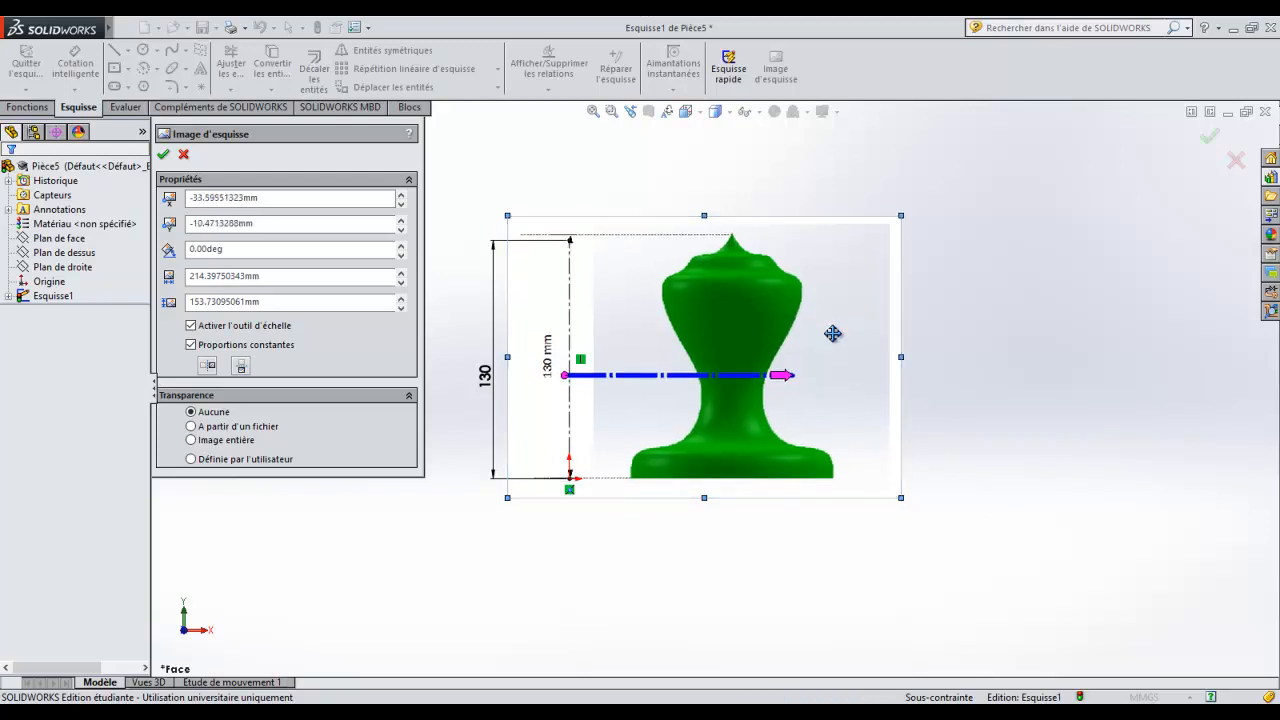
{"action": "left_click_drag", "start_coordinate": [901, 215], "coordinate": [894, 223]}
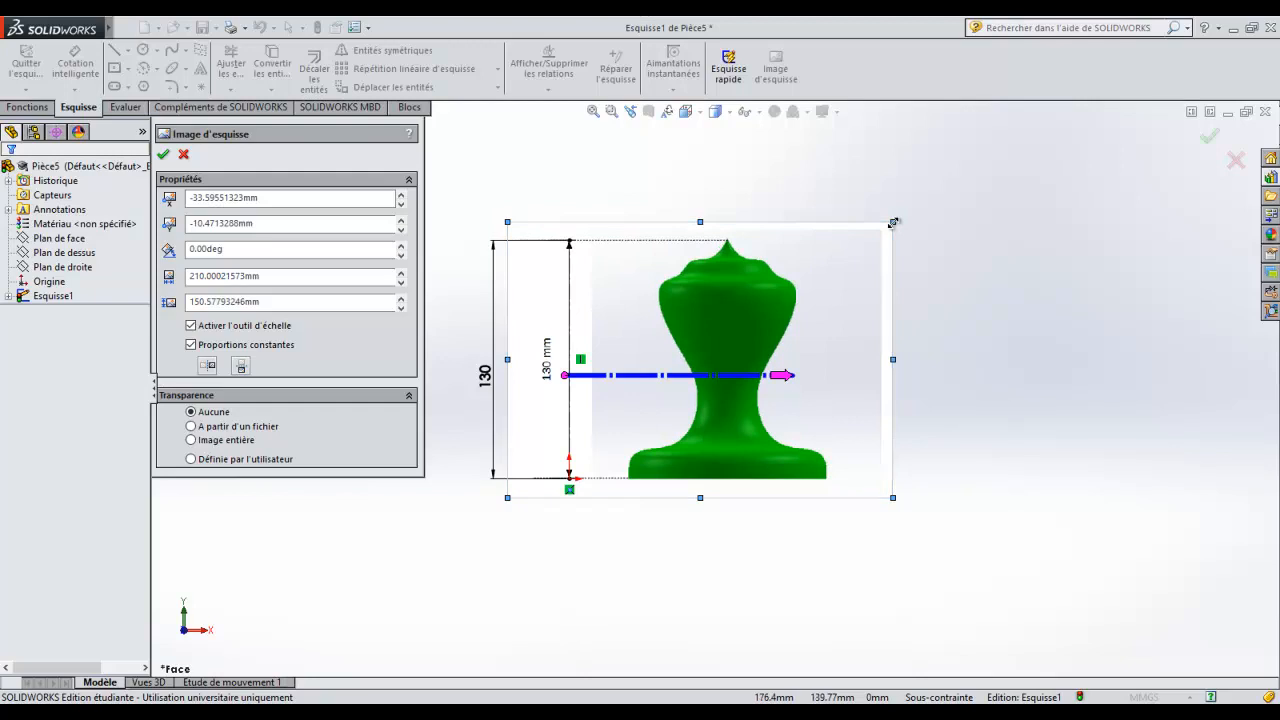
{"action": "scroll", "coordinate": [640, 440], "scroll_direction": "up", "scroll_amount": 4}
{"action": "scroll", "coordinate": [633, 436], "scroll_direction": "down", "scroll_amount": 8}
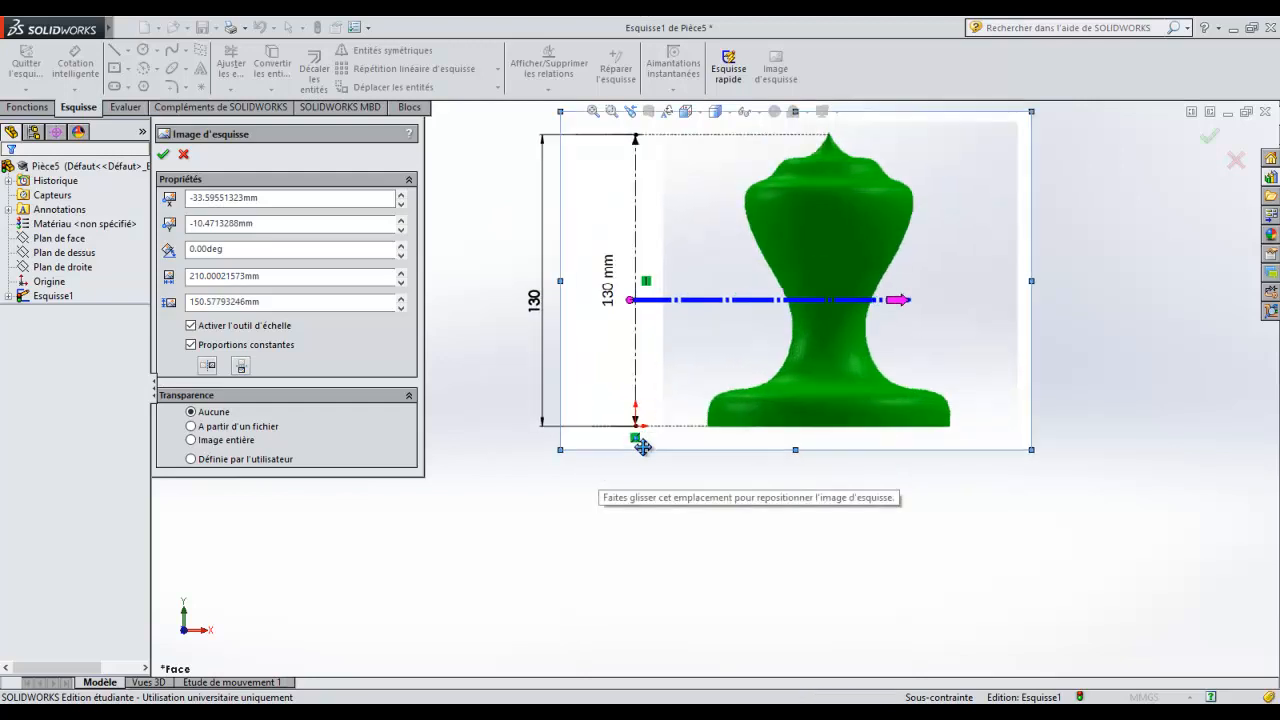
{"action": "scroll", "coordinate": [700, 411], "scroll_direction": "up", "scroll_amount": 6}
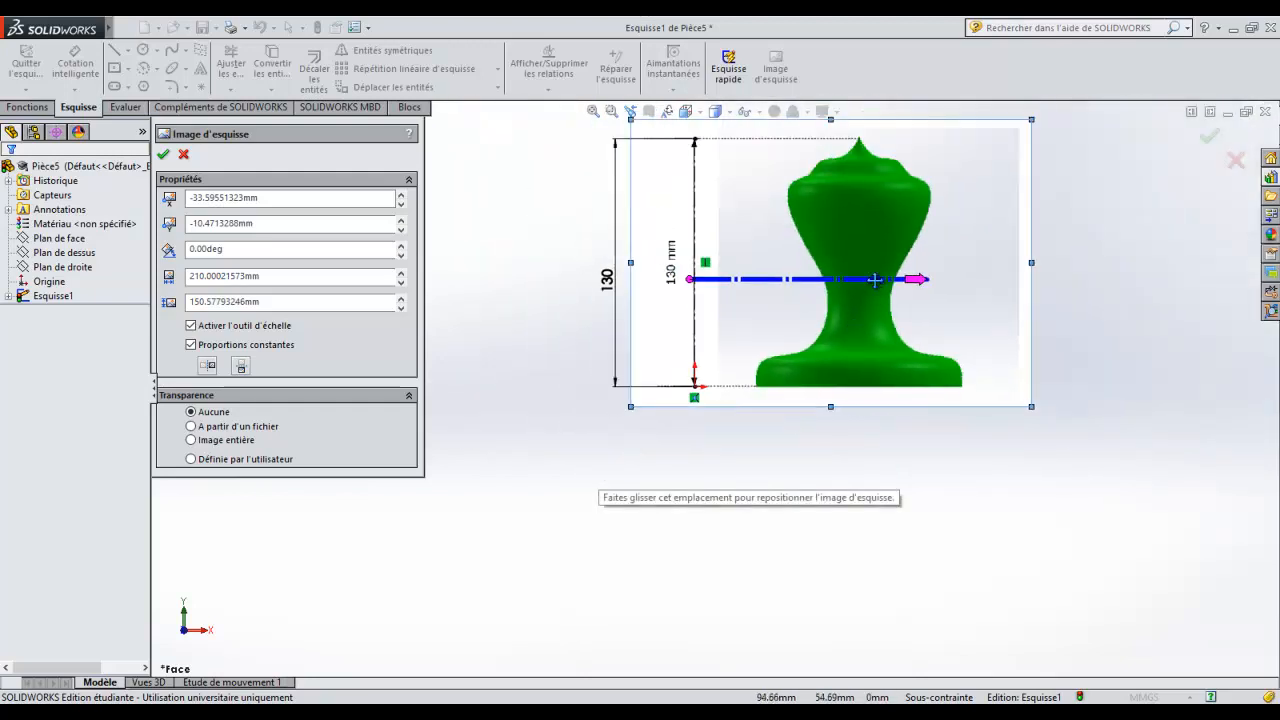
{"action": "scroll", "coordinate": [745, 188], "scroll_direction": "down", "scroll_amount": 2}
{"action": "scroll", "coordinate": [771, 191], "scroll_direction": "up", "scroll_amount": 4}
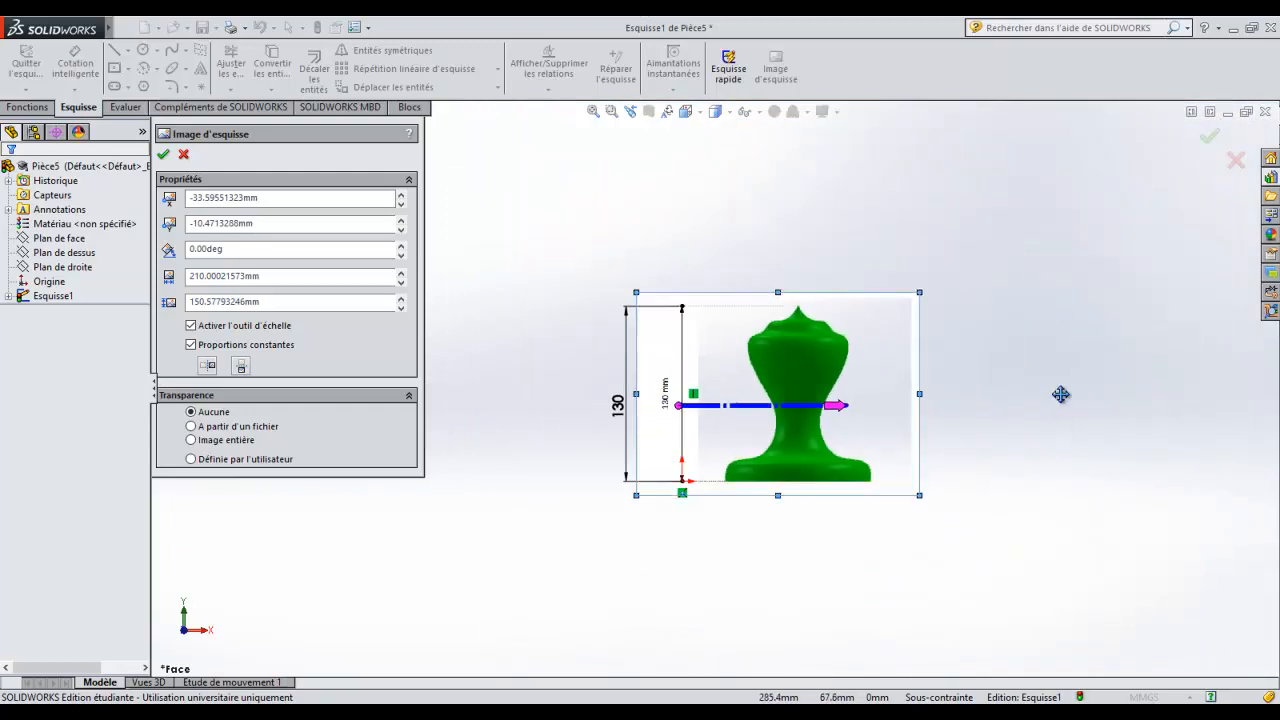
{"action": "scroll", "coordinate": [985, 456], "scroll_direction": "down", "scroll_amount": 2}
{"action": "scroll", "coordinate": [846, 480], "scroll_direction": "up", "scroll_amount": 2}
{"action": "scroll", "coordinate": [608, 514], "scroll_direction": "up", "scroll_amount": 2}
{"action": "scroll", "coordinate": [534, 500], "scroll_direction": "down", "scroll_amount": 4}
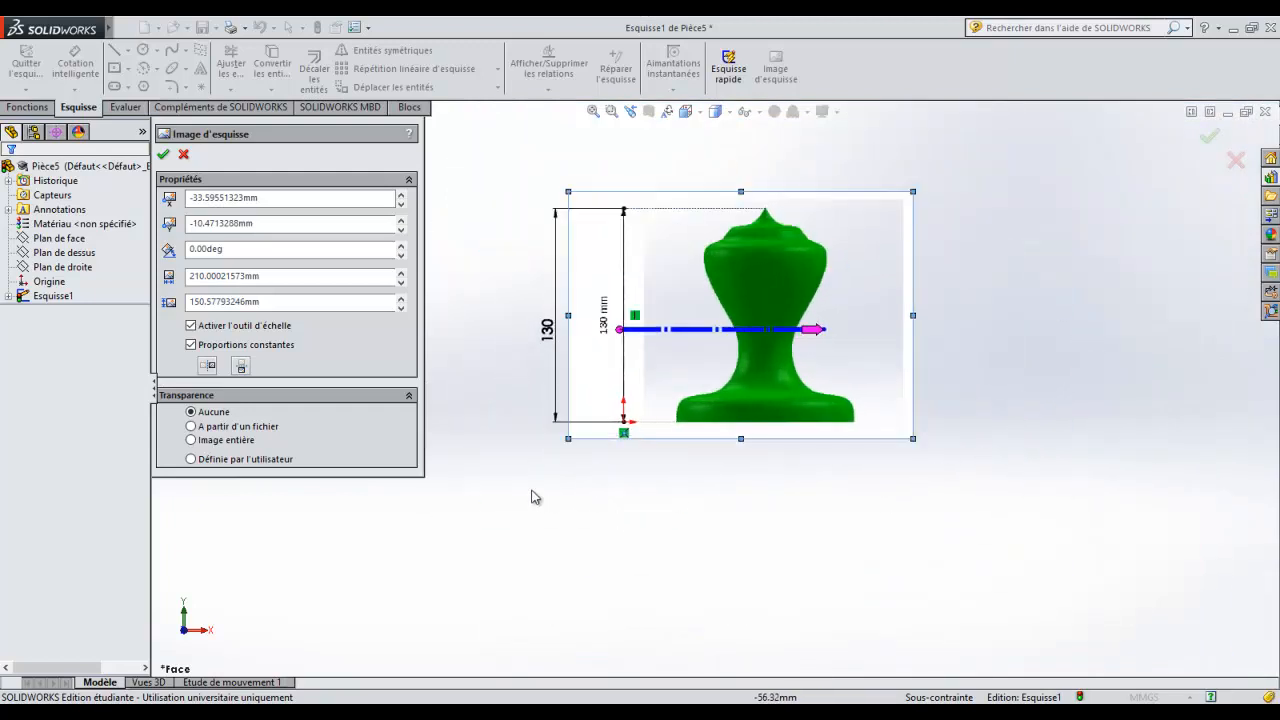
{"action": "left_click", "coordinate": [1210, 138]}
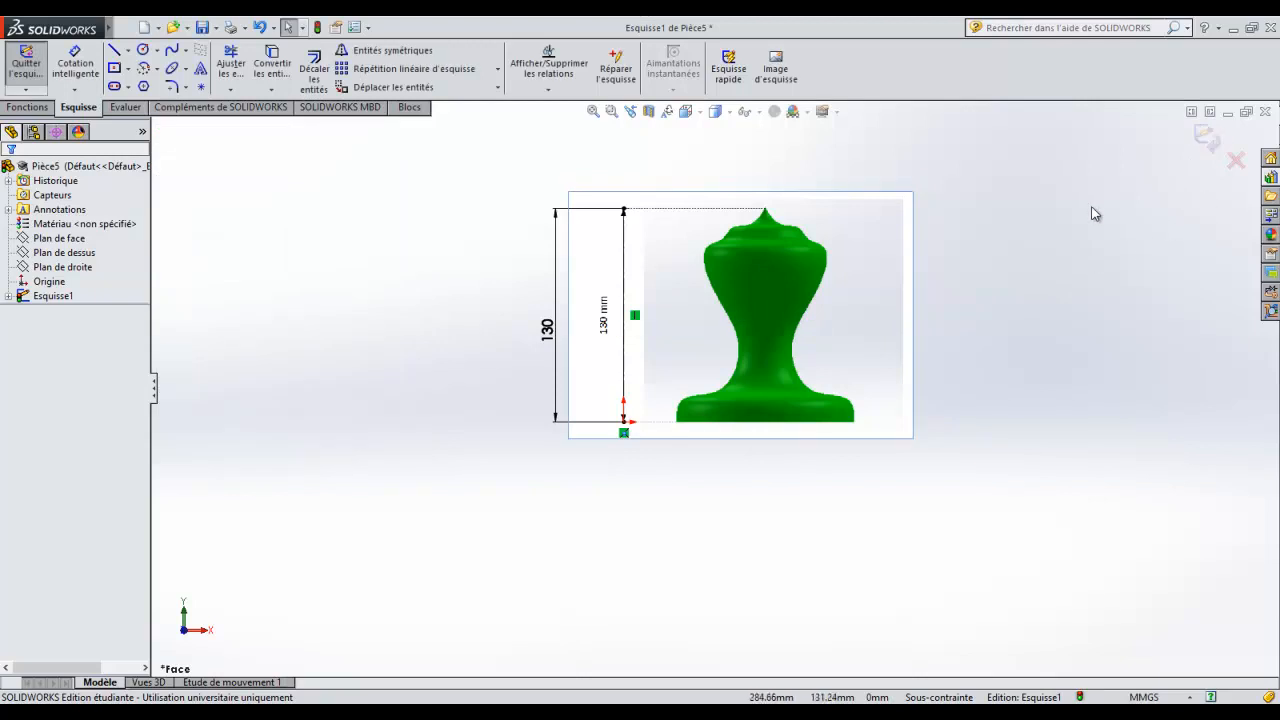
Sketch a vertical construction line about 140 mm long from the pictured part's tip down past its base
{"action": "scroll", "coordinate": [1111, 226], "scroll_direction": "down", "scroll_amount": 1}
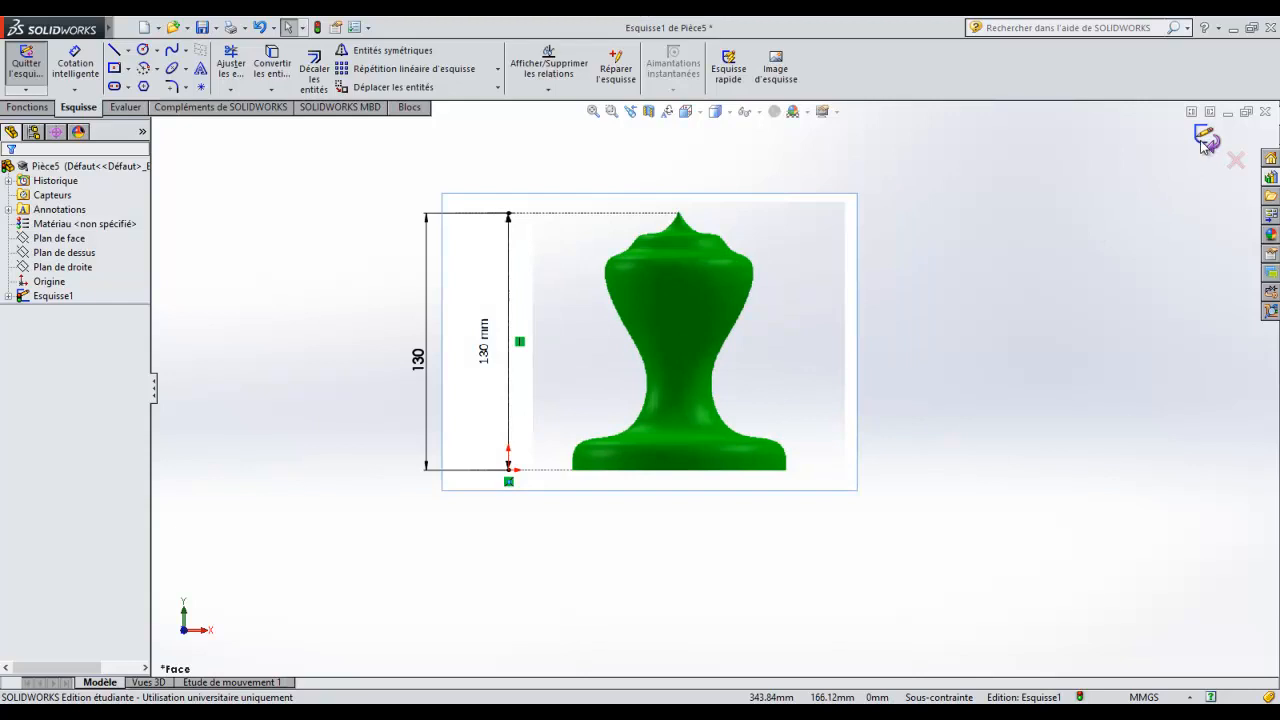
{"action": "left_click", "coordinate": [128, 50]}
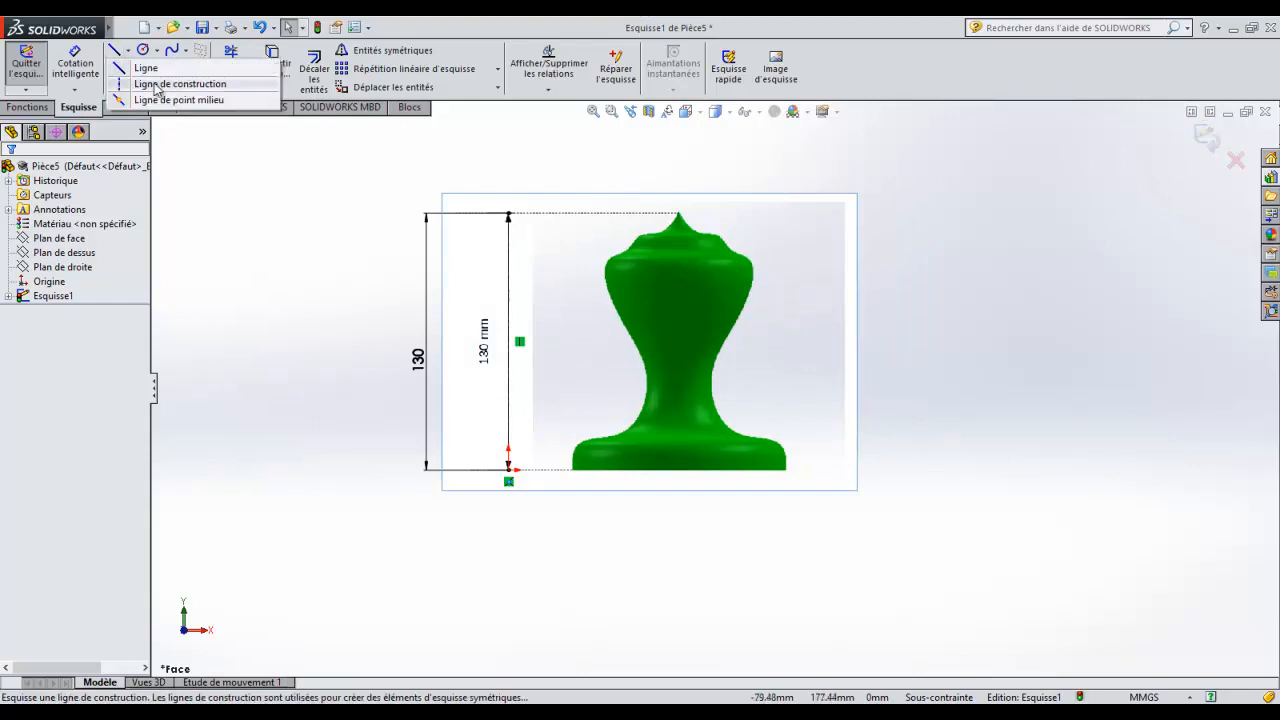
{"action": "left_click", "coordinate": [146, 85]}
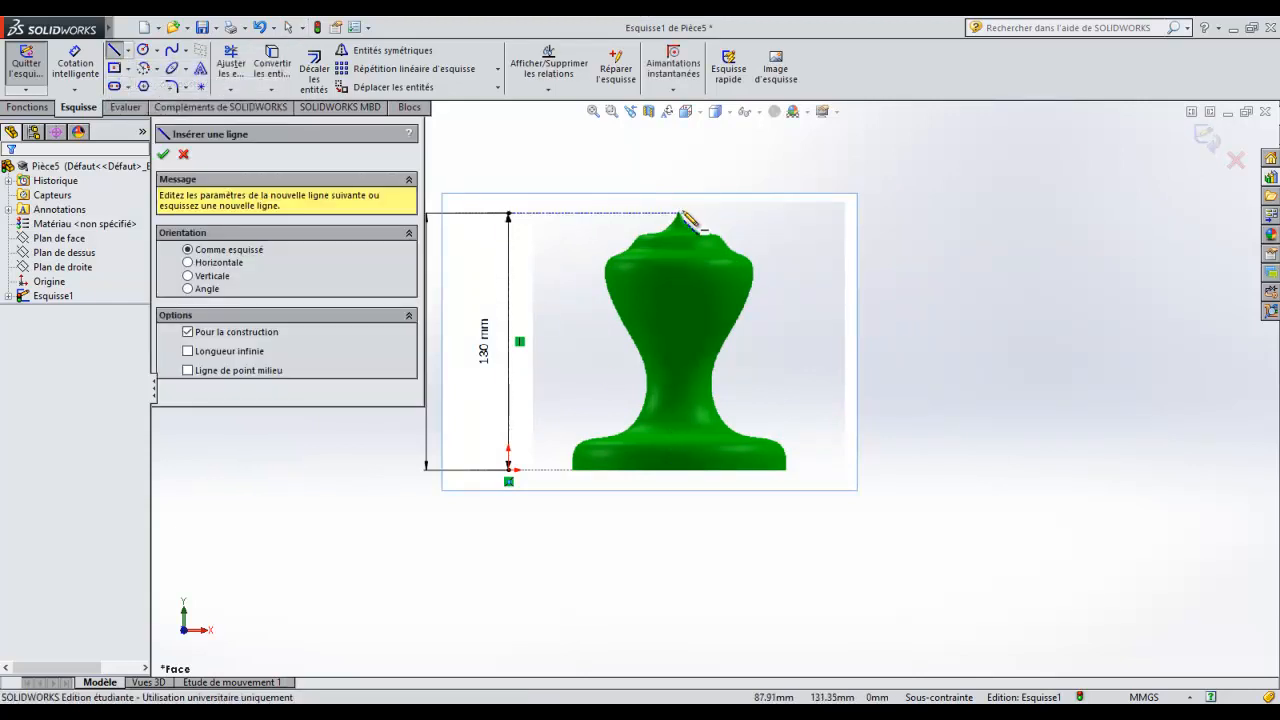
{"action": "scroll", "coordinate": [680, 220], "scroll_direction": "down", "scroll_amount": 2}
{"action": "scroll", "coordinate": [686, 223], "scroll_direction": "down", "scroll_amount": 1}
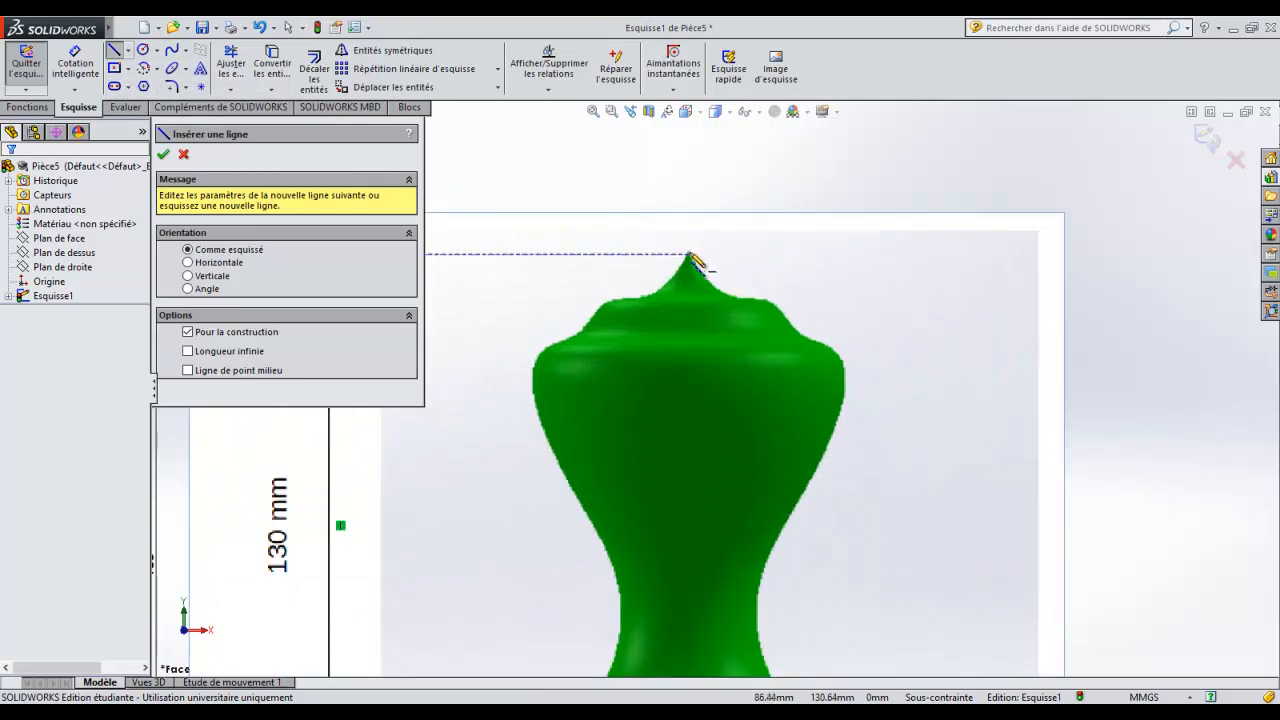
{"action": "left_click", "coordinate": [689, 258]}
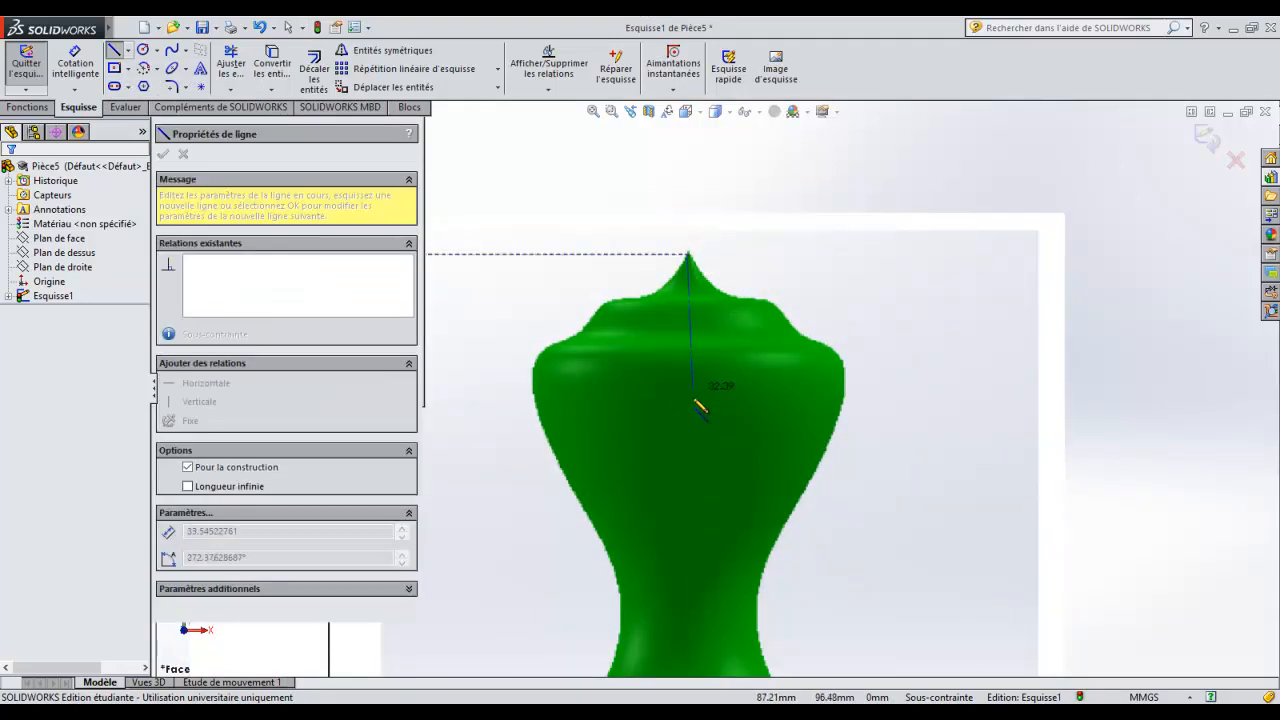
{"action": "scroll", "coordinate": [694, 480], "scroll_direction": "down", "scroll_amount": 1}
{"action": "scroll", "coordinate": [694, 491], "scroll_direction": "up", "scroll_amount": 3}
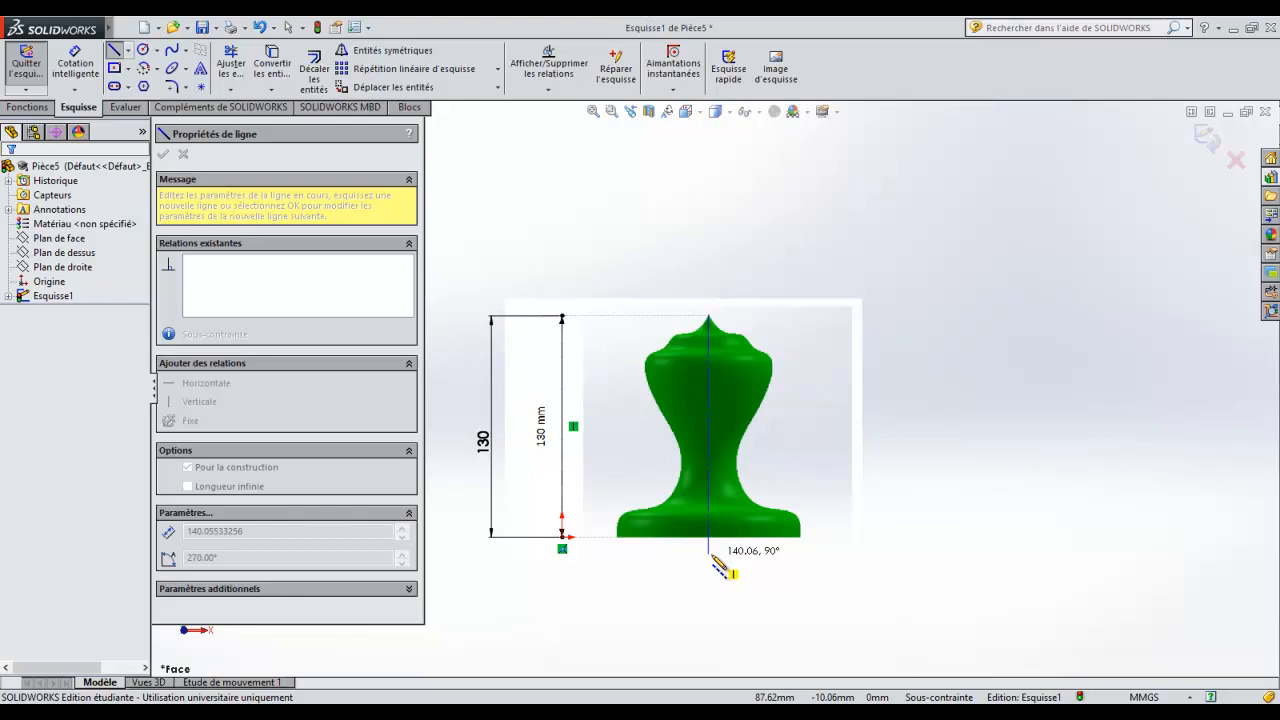
{"action": "left_click", "coordinate": [709, 554]}
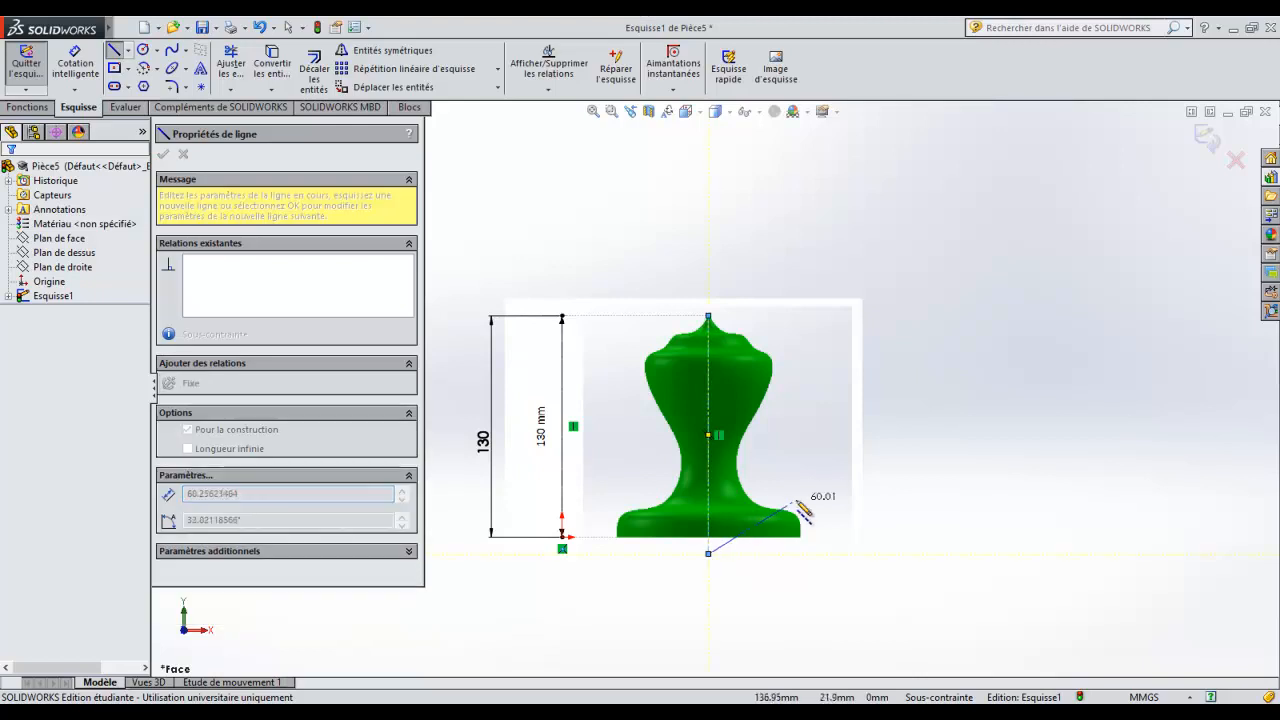
{"action": "key", "text": "Escape"}
Extend the upper end of the central construction line above the pictured part's tip
{"action": "scroll", "coordinate": [700, 205], "scroll_direction": "down", "scroll_amount": 3}
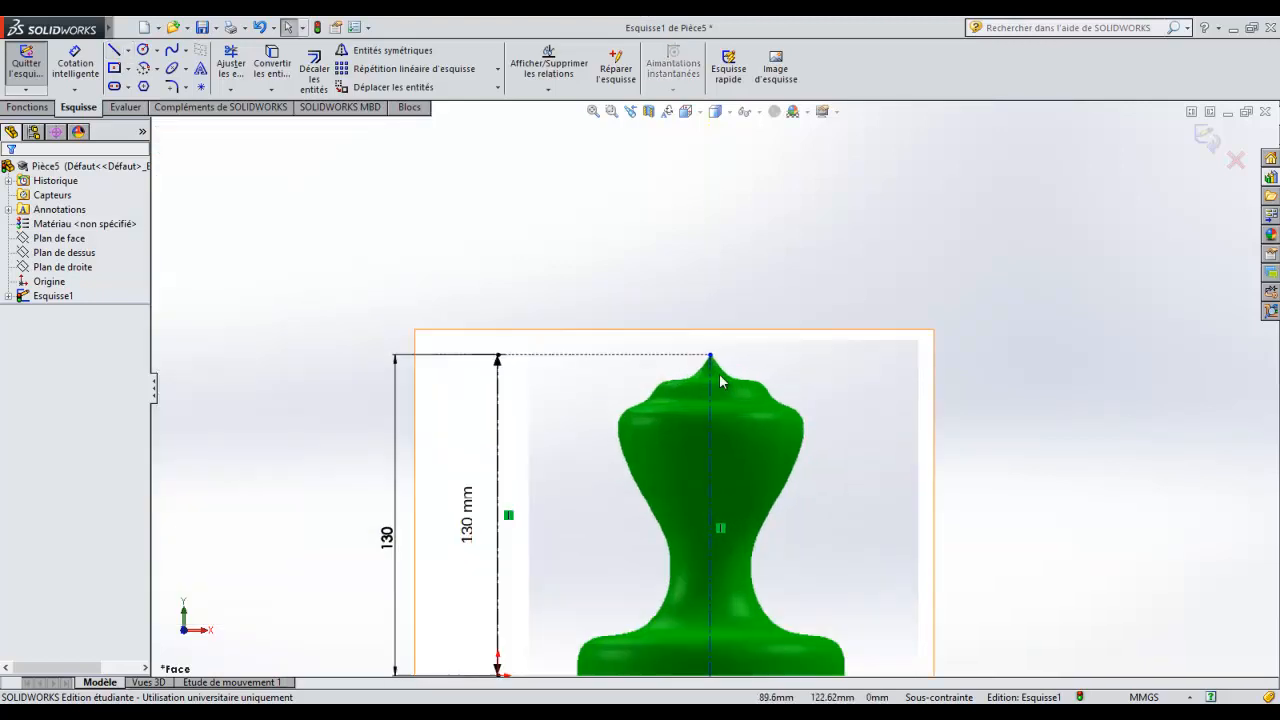
{"action": "left_click_drag", "start_coordinate": [710, 356], "coordinate": [711, 304]}
{"action": "left_click", "coordinate": [885, 332]}
{"action": "scroll", "coordinate": [904, 414], "scroll_direction": "up", "scroll_amount": 3}
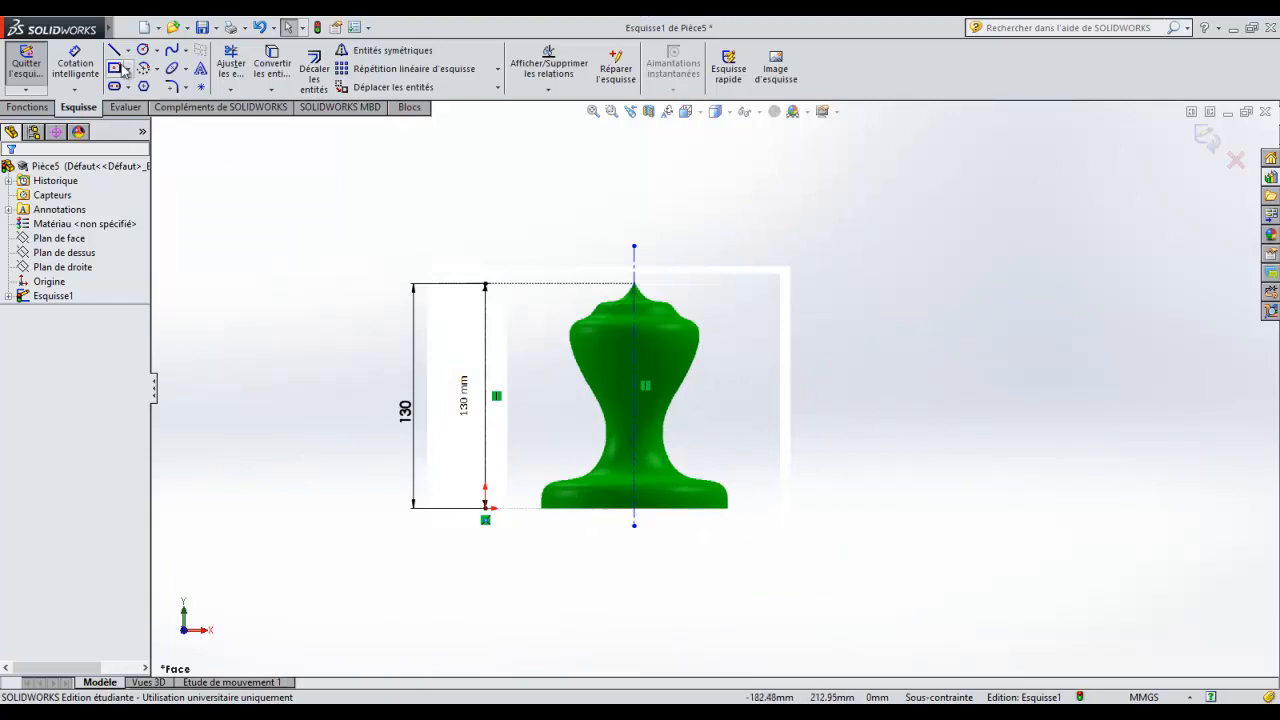
Start a spline at the tip on the central axis and trace the right contour to the upper step's outer edge
{"action": "left_click", "coordinate": [185, 51]}
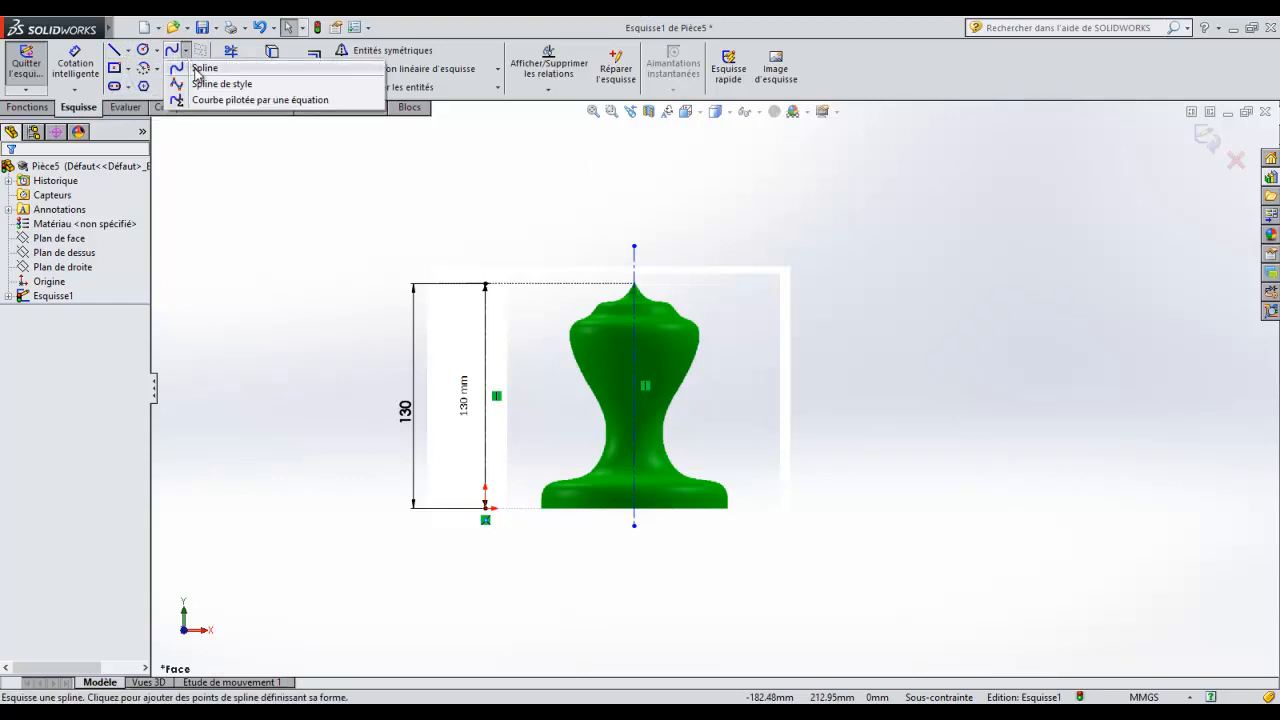
{"action": "left_click", "coordinate": [197, 68]}
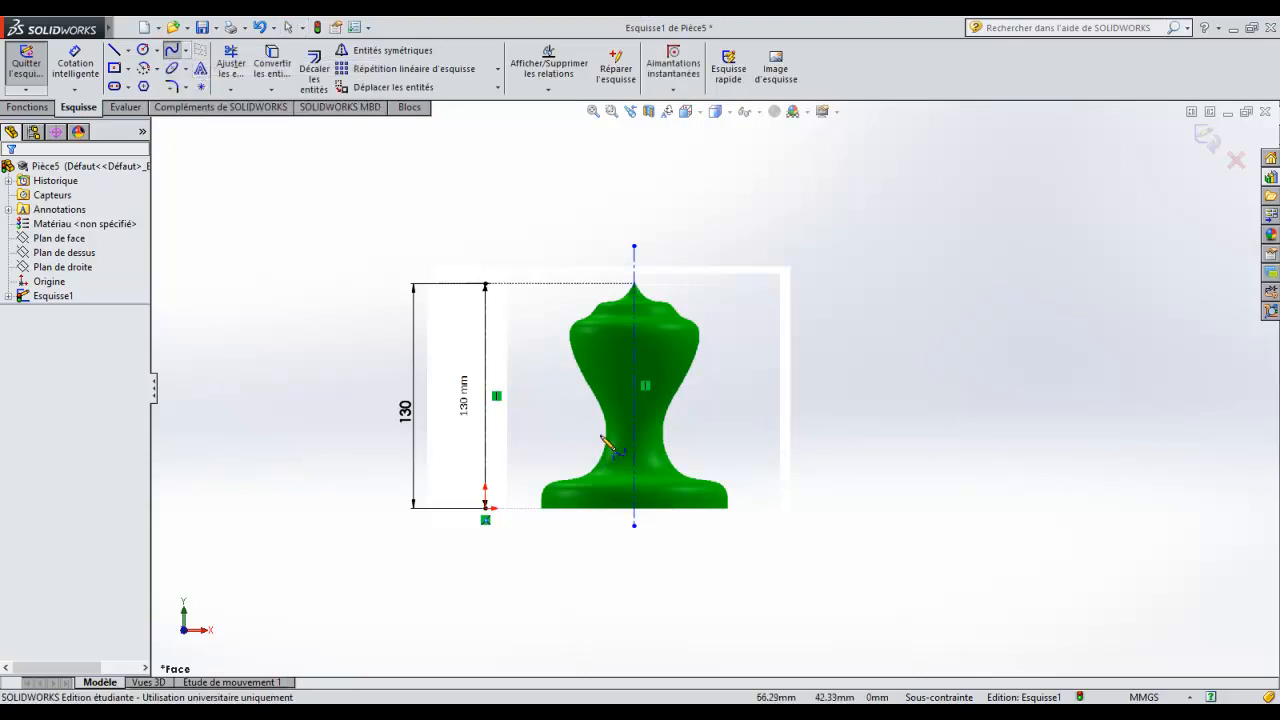
{"action": "scroll", "coordinate": [640, 295], "scroll_direction": "down", "scroll_amount": 3}
{"action": "scroll", "coordinate": [645, 302], "scroll_direction": "down", "scroll_amount": 2}
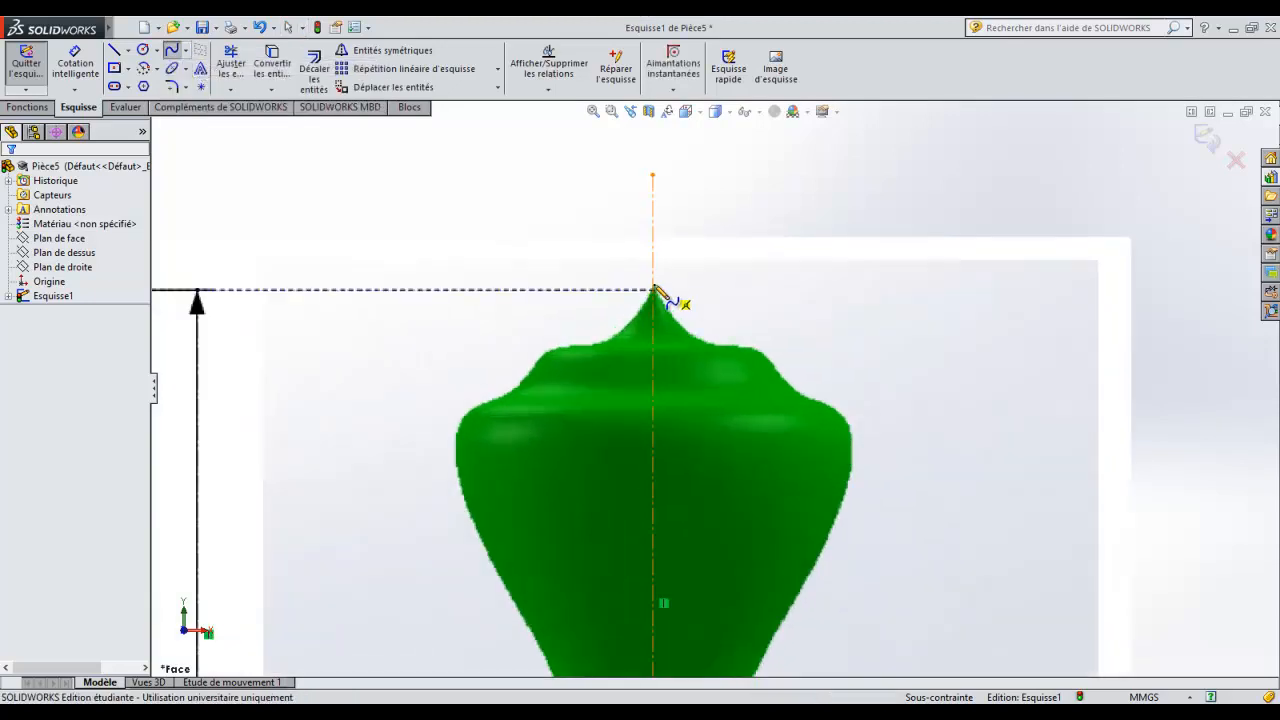
{"action": "left_click", "coordinate": [654, 290]}
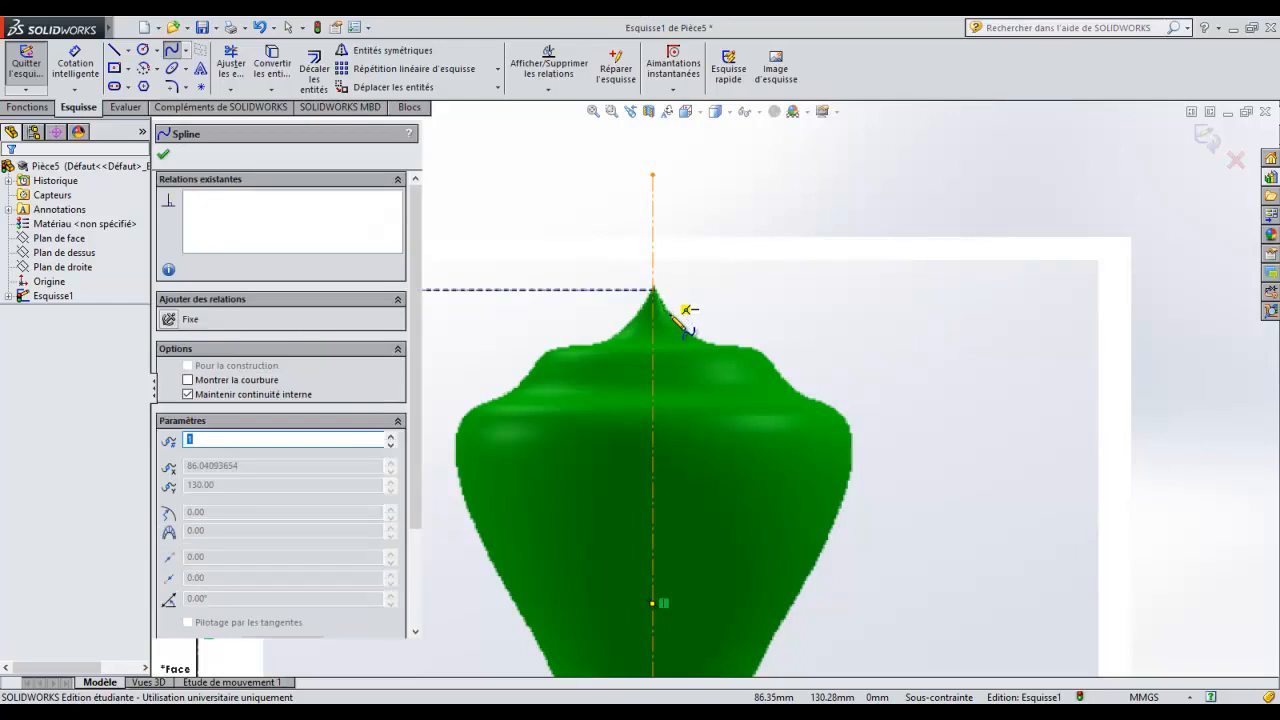
{"action": "left_click", "coordinate": [706, 343]}
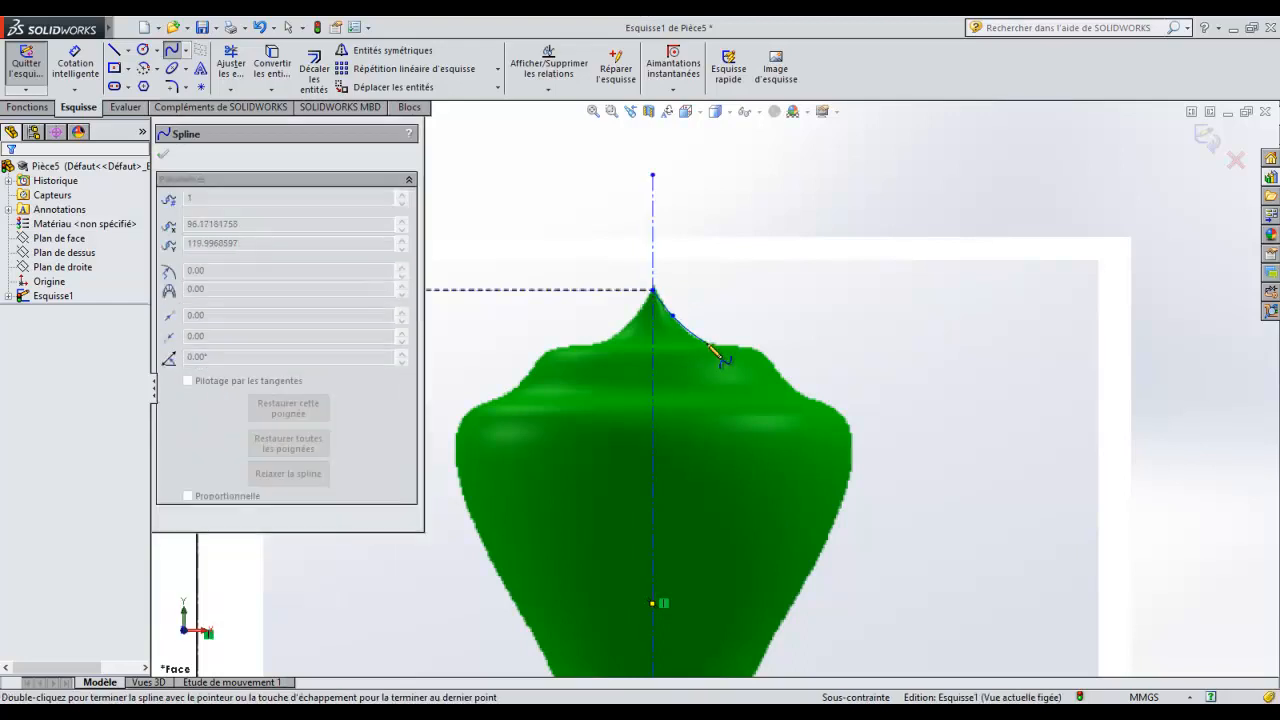
{"action": "left_click", "coordinate": [741, 347]}
{"action": "left_click", "coordinate": [759, 349]}
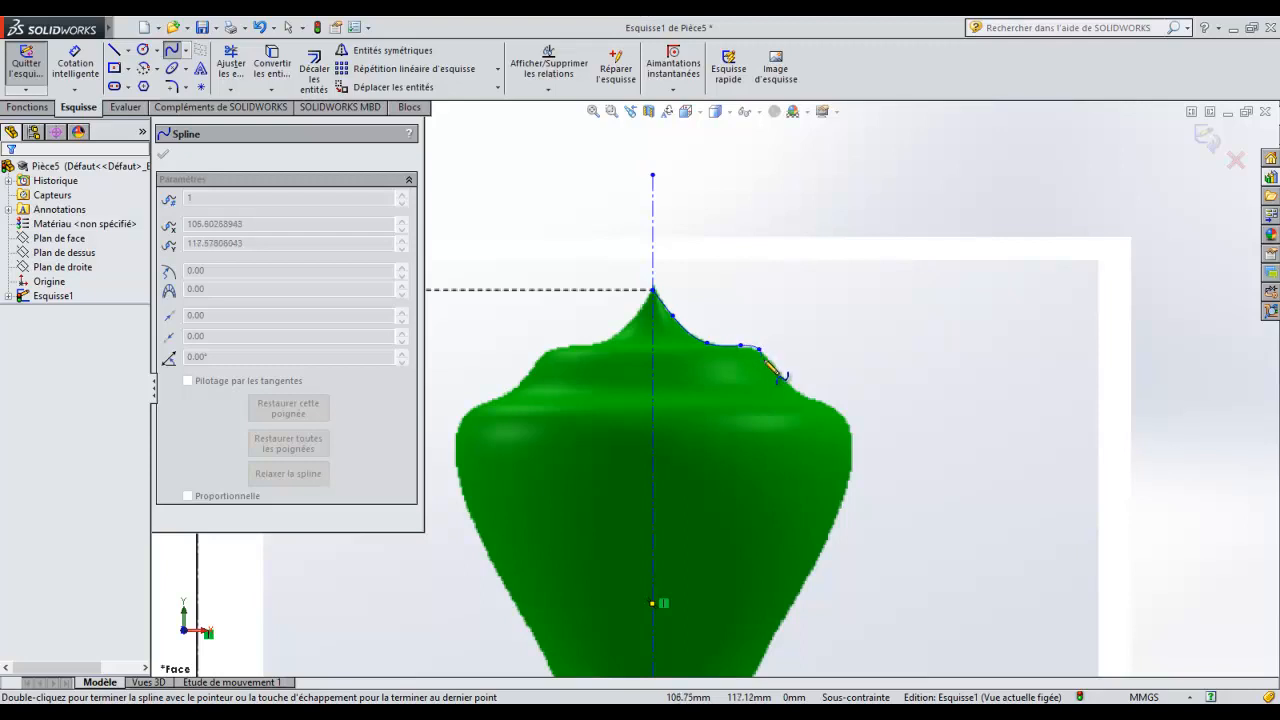
Continue the spline along the right contour, over the shoulder and around the widest part of the bulb
{"action": "left_click", "coordinate": [778, 371]}
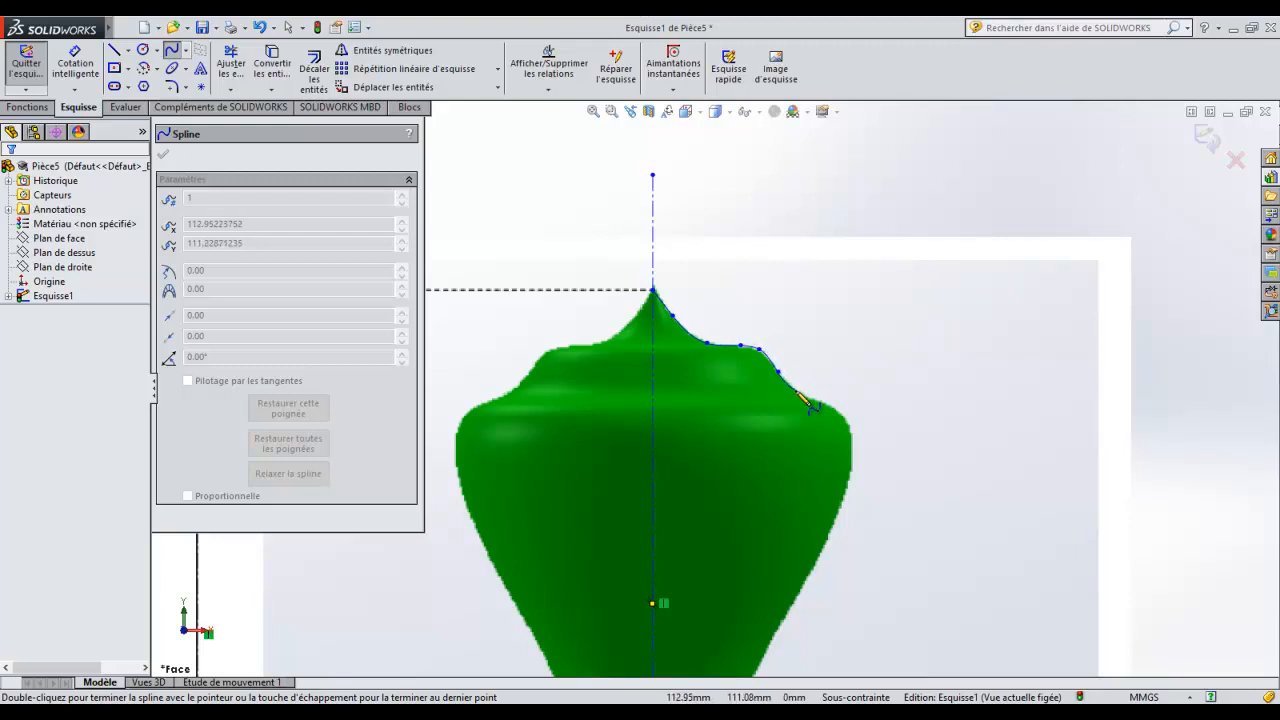
{"action": "left_click", "coordinate": [804, 395]}
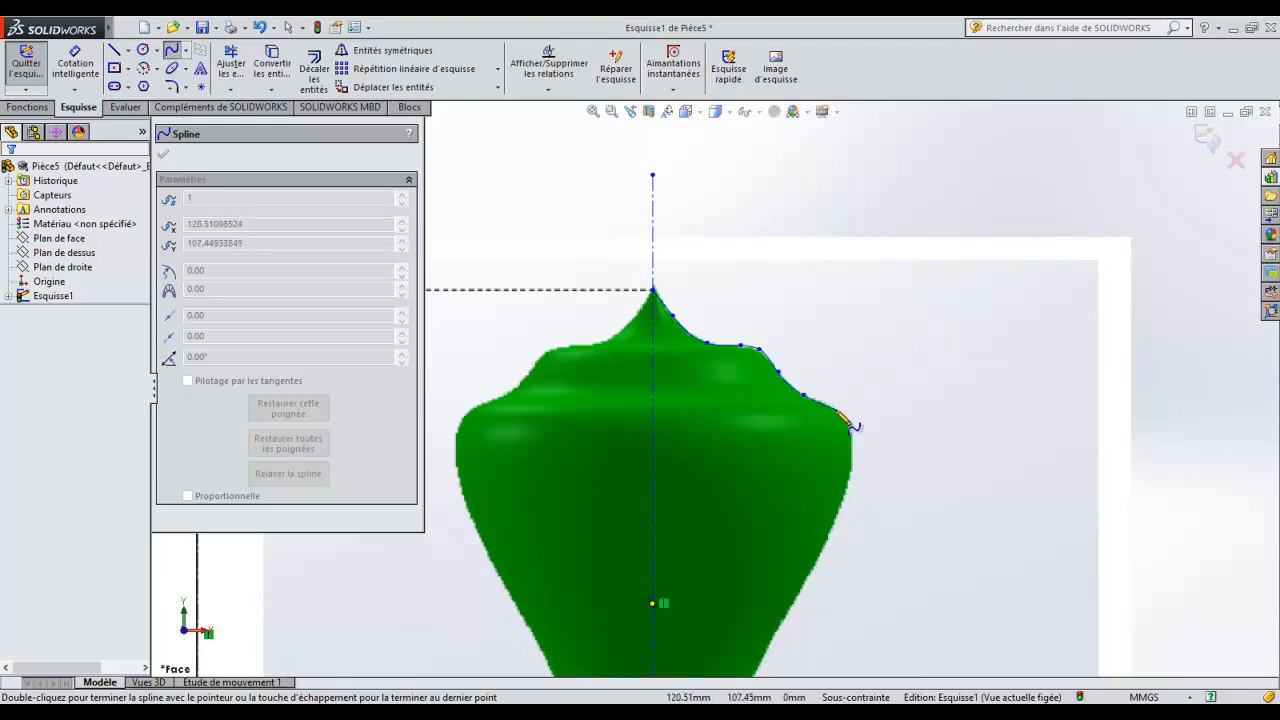
{"action": "left_click", "coordinate": [837, 409]}
{"action": "left_click", "coordinate": [851, 435]}
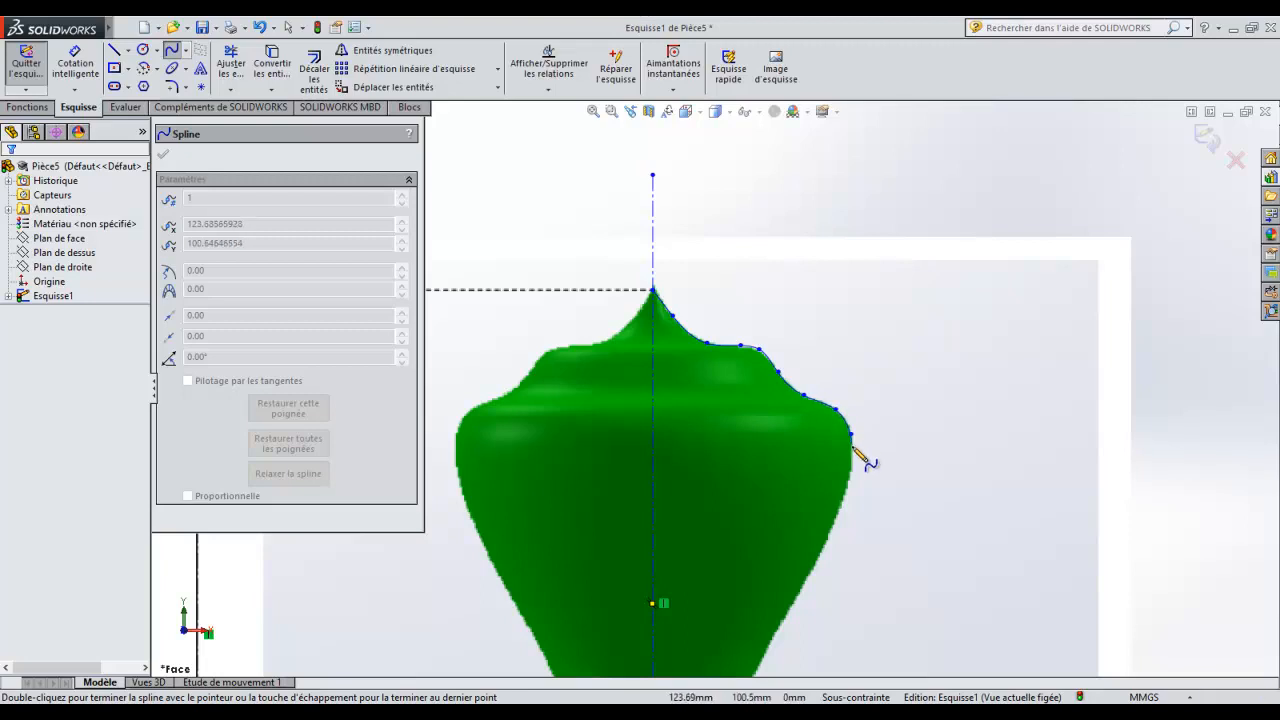
{"action": "left_click", "coordinate": [851, 470]}
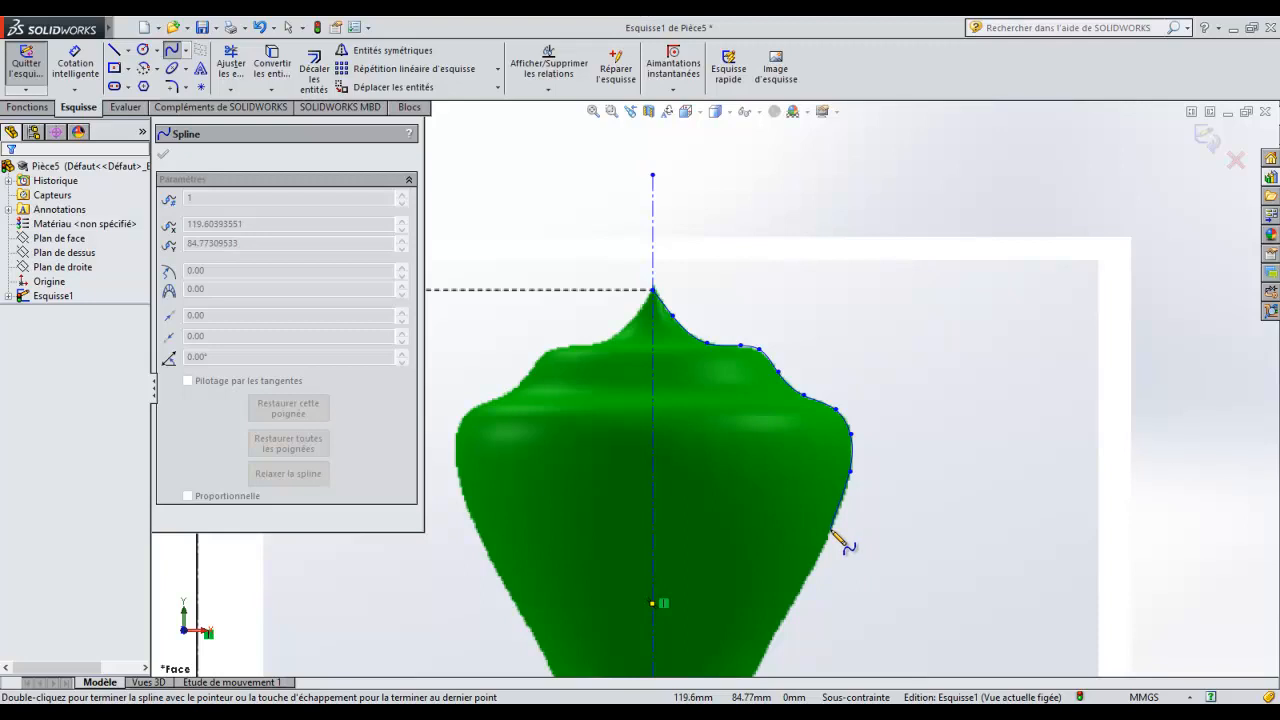
{"action": "left_click", "coordinate": [832, 530]}
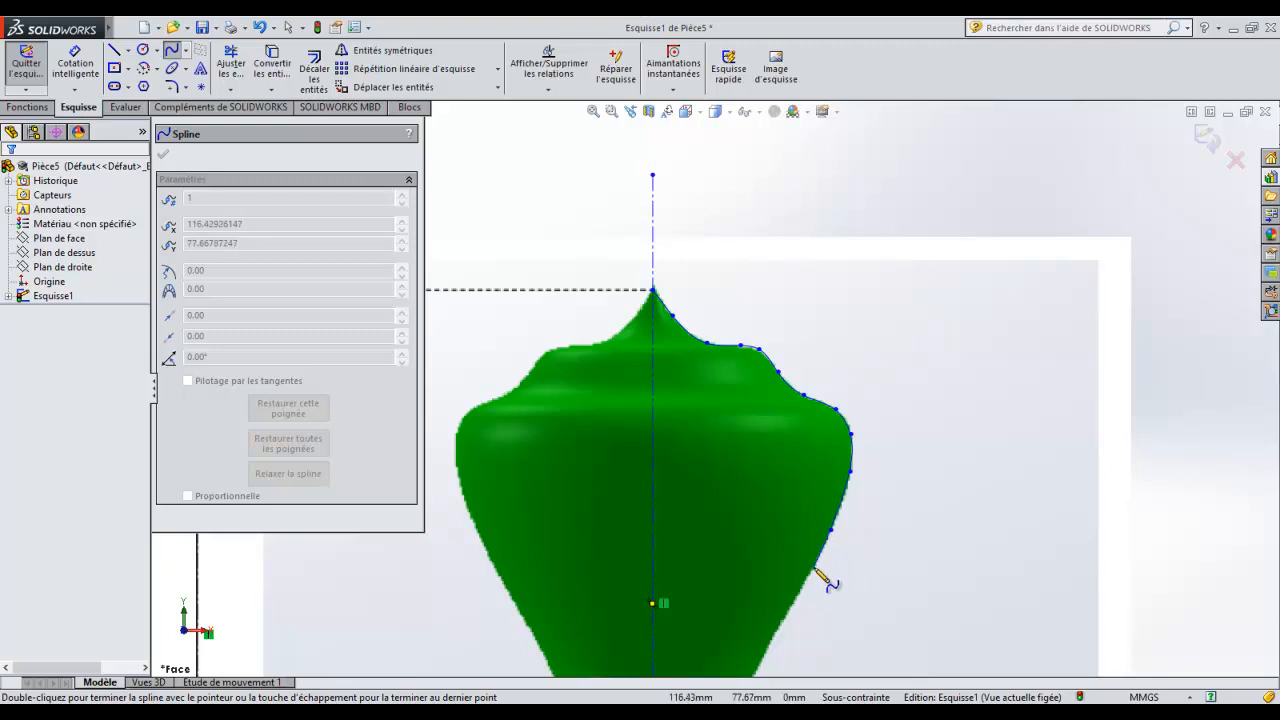
{"action": "left_click", "coordinate": [814, 567]}
Continue the spline down the right side of the narrow neck and onto the top of the base
{"action": "scroll", "coordinate": [815, 570], "scroll_direction": "up", "scroll_amount": 2}
{"action": "scroll", "coordinate": [777, 524], "scroll_direction": "down", "scroll_amount": 4}
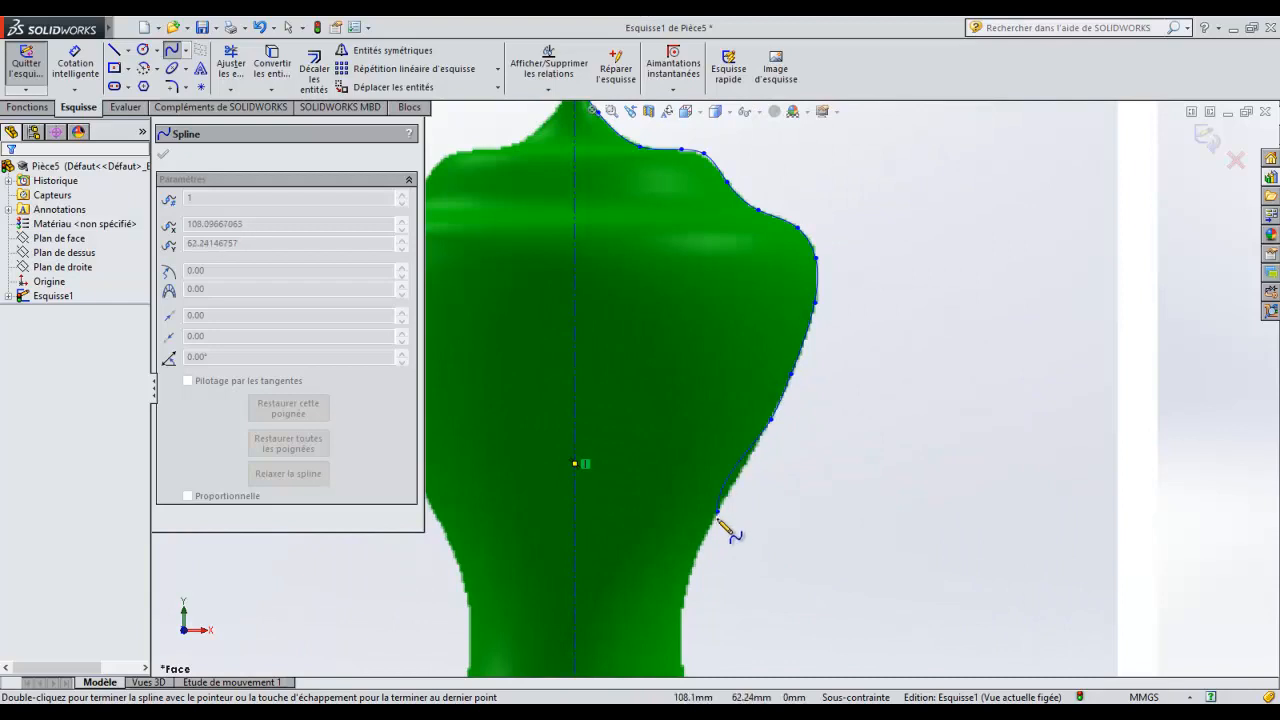
{"action": "left_click", "coordinate": [721, 515]}
{"action": "scroll", "coordinate": [724, 520], "scroll_direction": "up", "scroll_amount": 2}
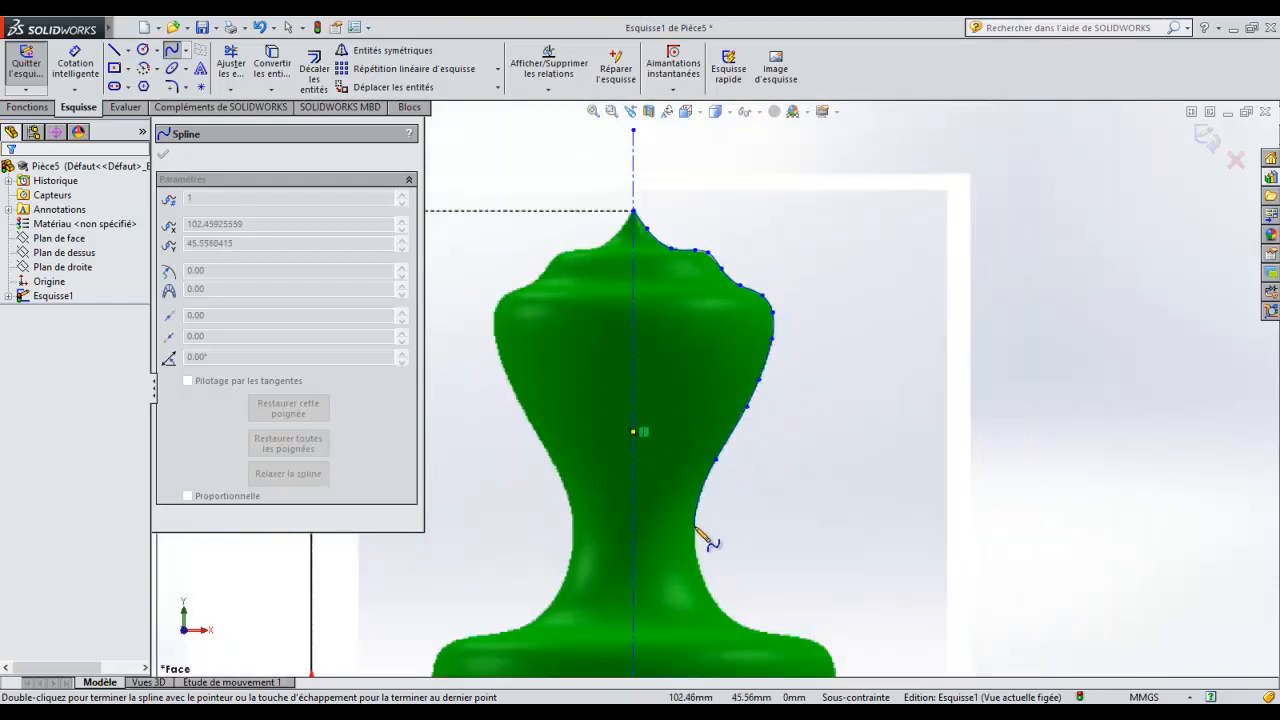
{"action": "left_click", "coordinate": [696, 527]}
{"action": "left_click", "coordinate": [704, 581]}
{"action": "left_click", "coordinate": [734, 621]}
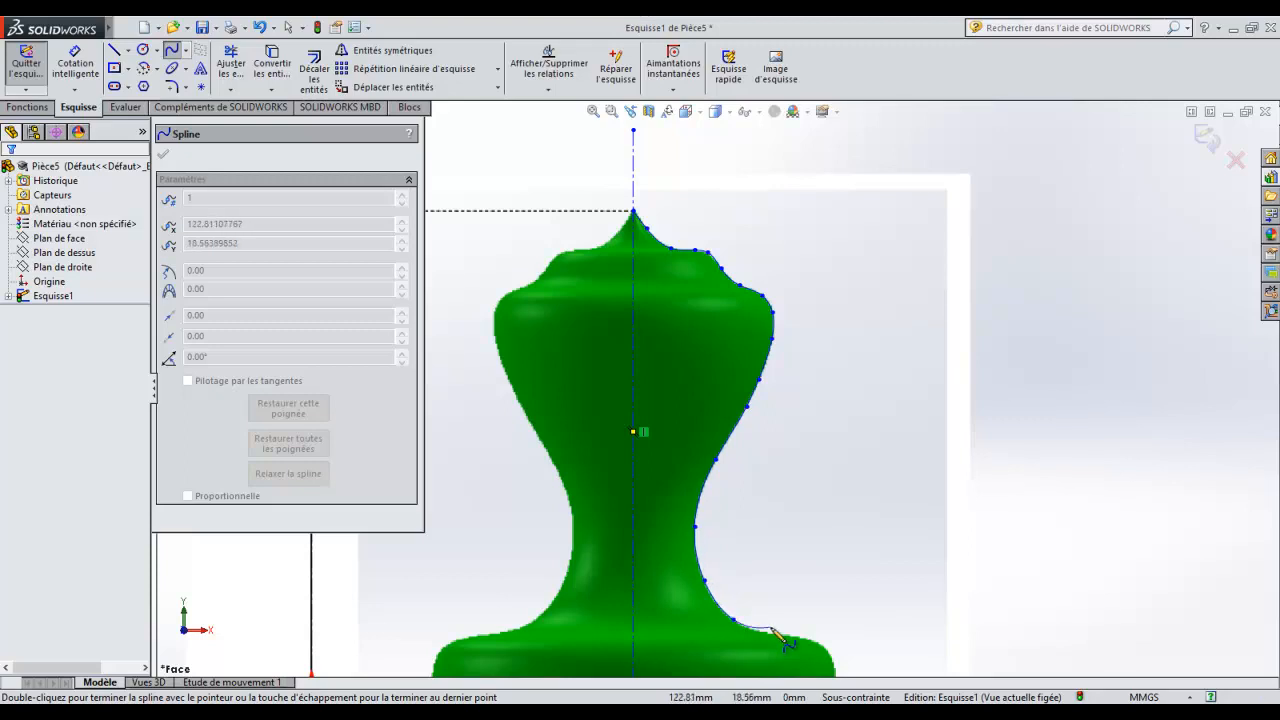
{"action": "left_click", "coordinate": [779, 633]}
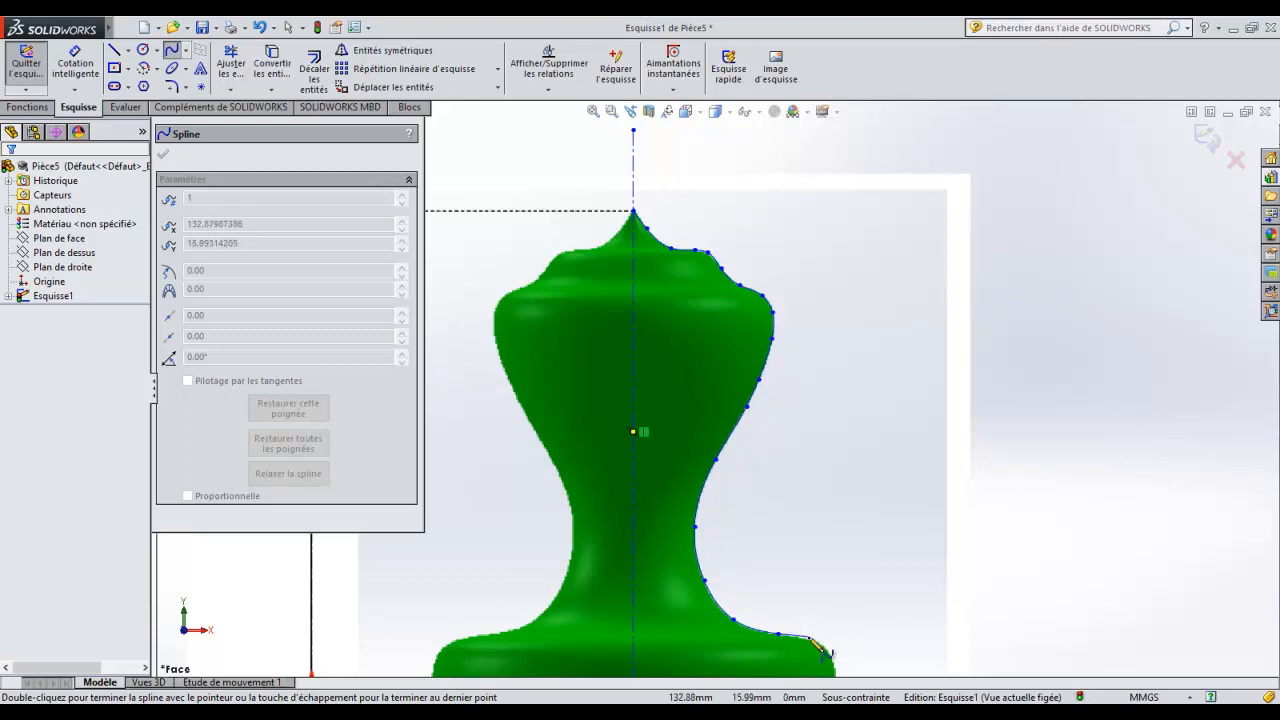
Trace the base's rounded right edge with the spline and end it at the base's bottom corner
{"action": "scroll", "coordinate": [826, 652], "scroll_direction": "down", "scroll_amount": 1}
{"action": "scroll", "coordinate": [832, 638], "scroll_direction": "down", "scroll_amount": 1}
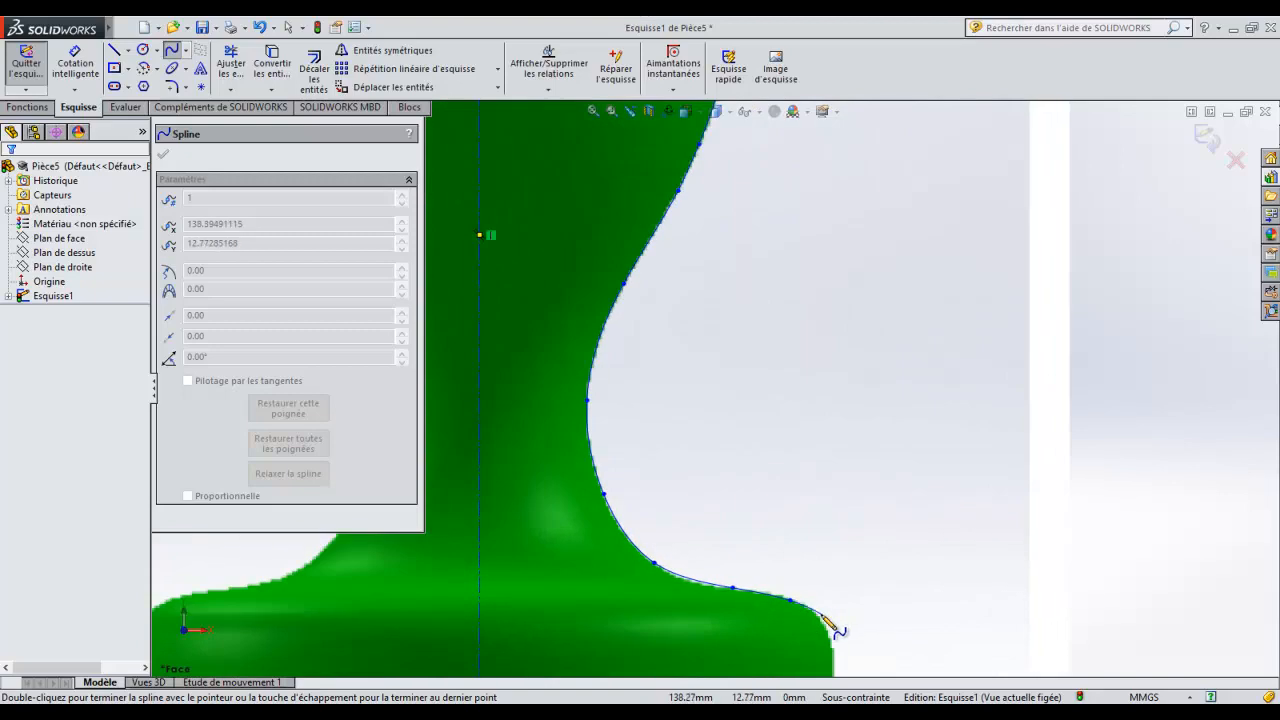
{"action": "left_click", "coordinate": [820, 620]}
{"action": "scroll", "coordinate": [832, 642], "scroll_direction": "down", "scroll_amount": 2}
{"action": "scroll", "coordinate": [831, 639], "scroll_direction": "up", "scroll_amount": 1}
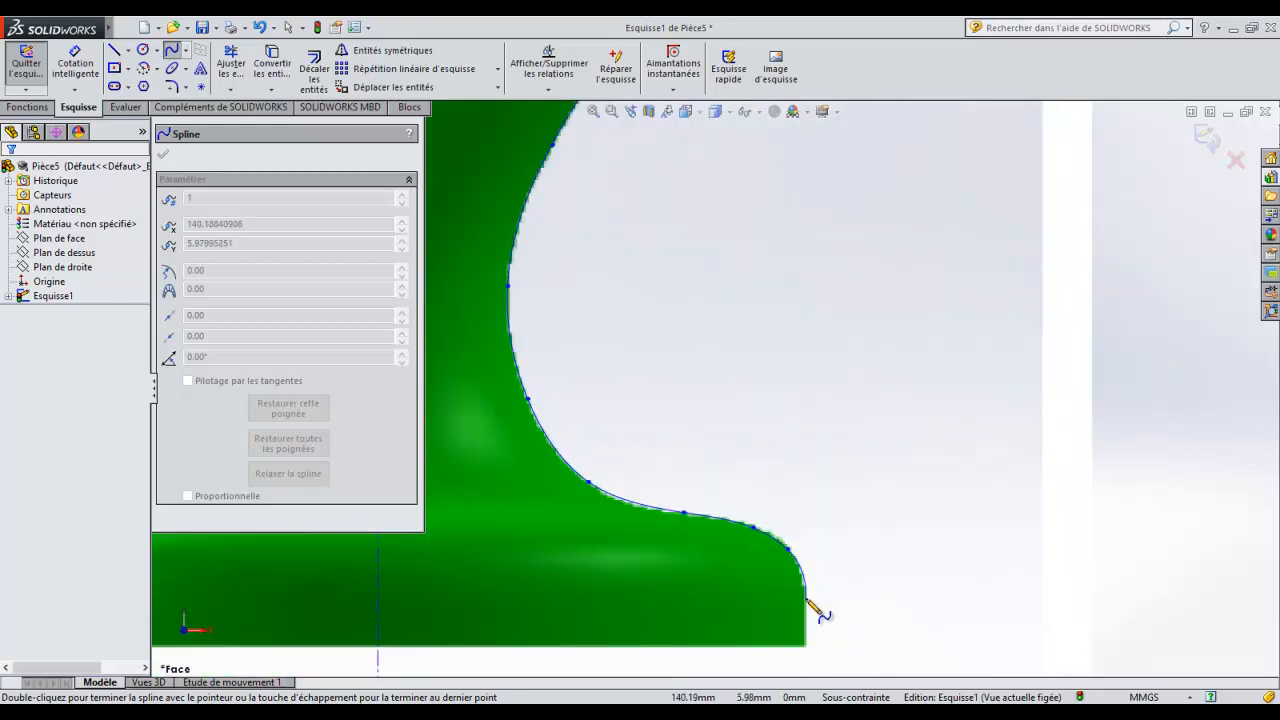
{"action": "left_click", "coordinate": [806, 592]}
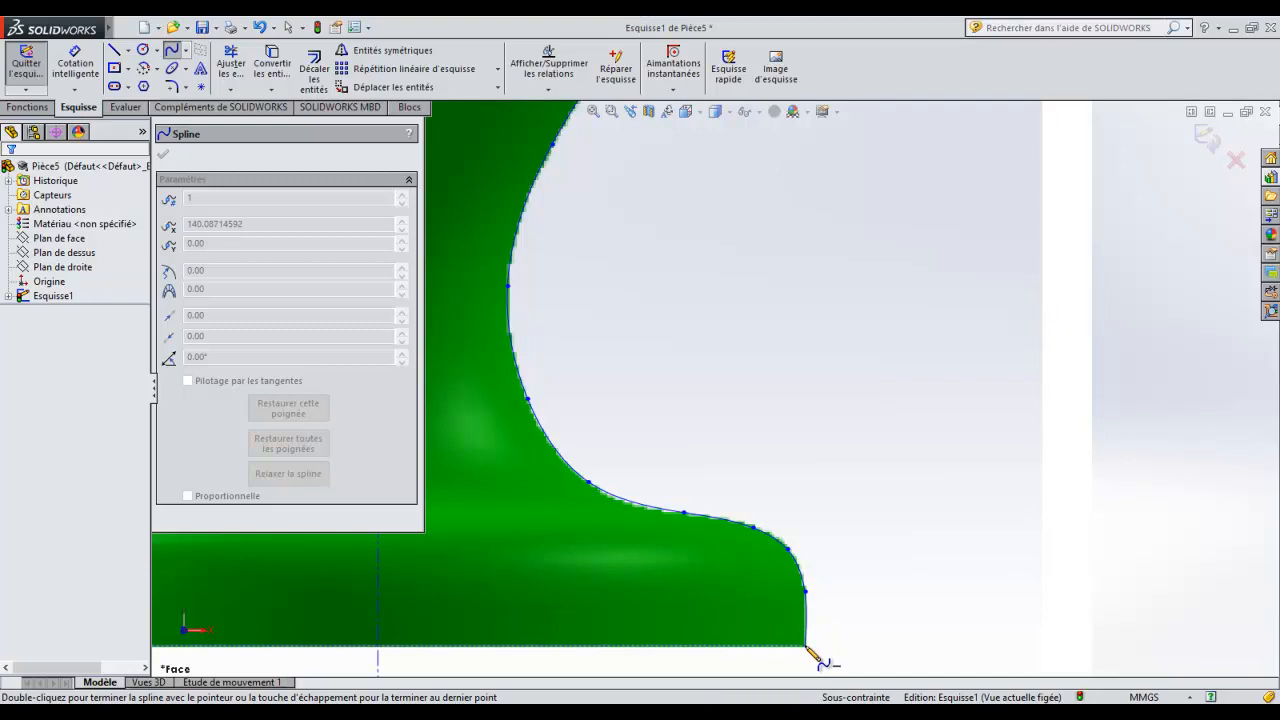
{"action": "right_click", "coordinate": [808, 648]}
{"action": "left_click", "coordinate": [859, 589]}
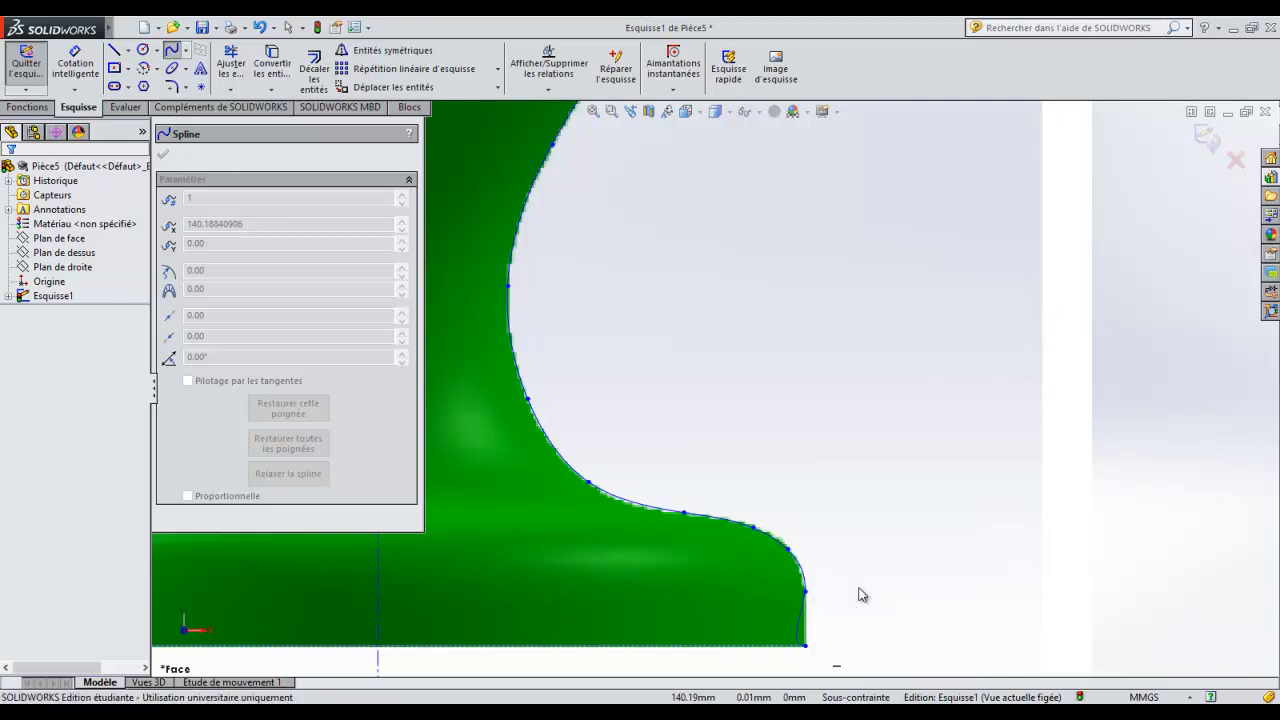
Try to reshape the spline's tangent at its point on top of the upper step to match the picture's contour
{"action": "scroll", "coordinate": [899, 479], "scroll_direction": "up", "scroll_amount": 2}
{"action": "scroll", "coordinate": [803, 331], "scroll_direction": "up", "scroll_amount": 4}
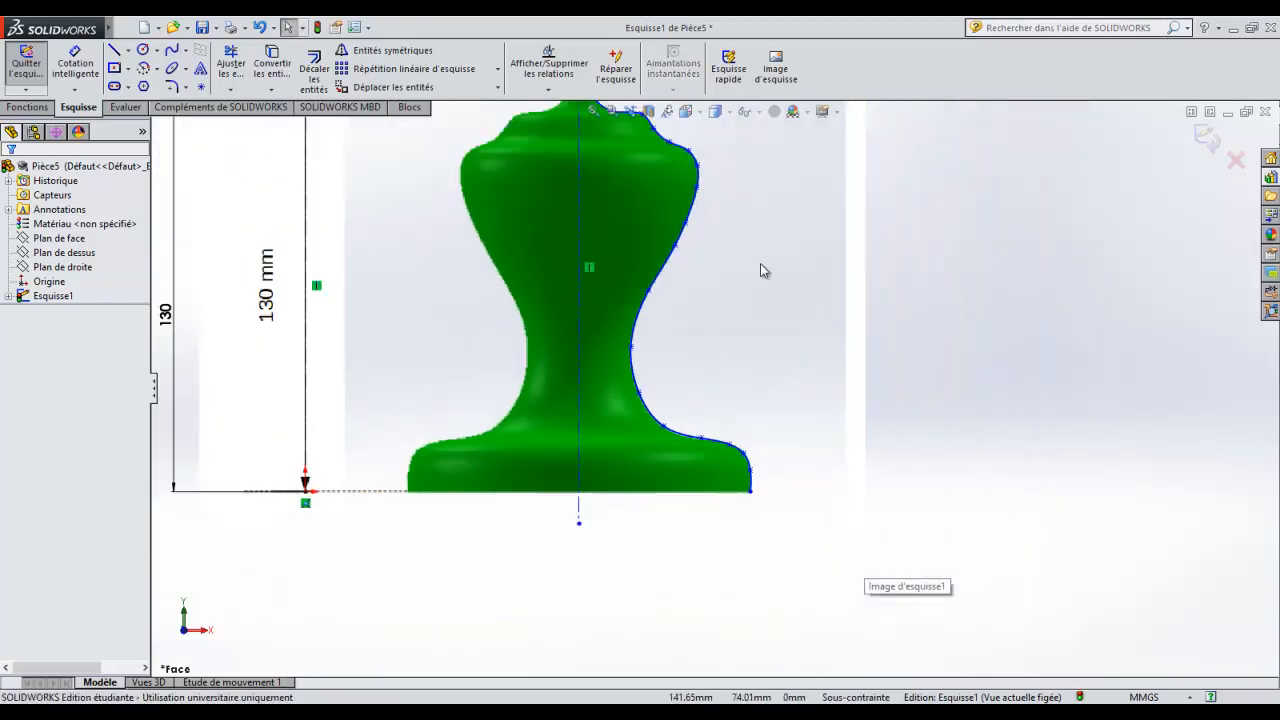
{"action": "scroll", "coordinate": [711, 206], "scroll_direction": "down", "scroll_amount": 3}
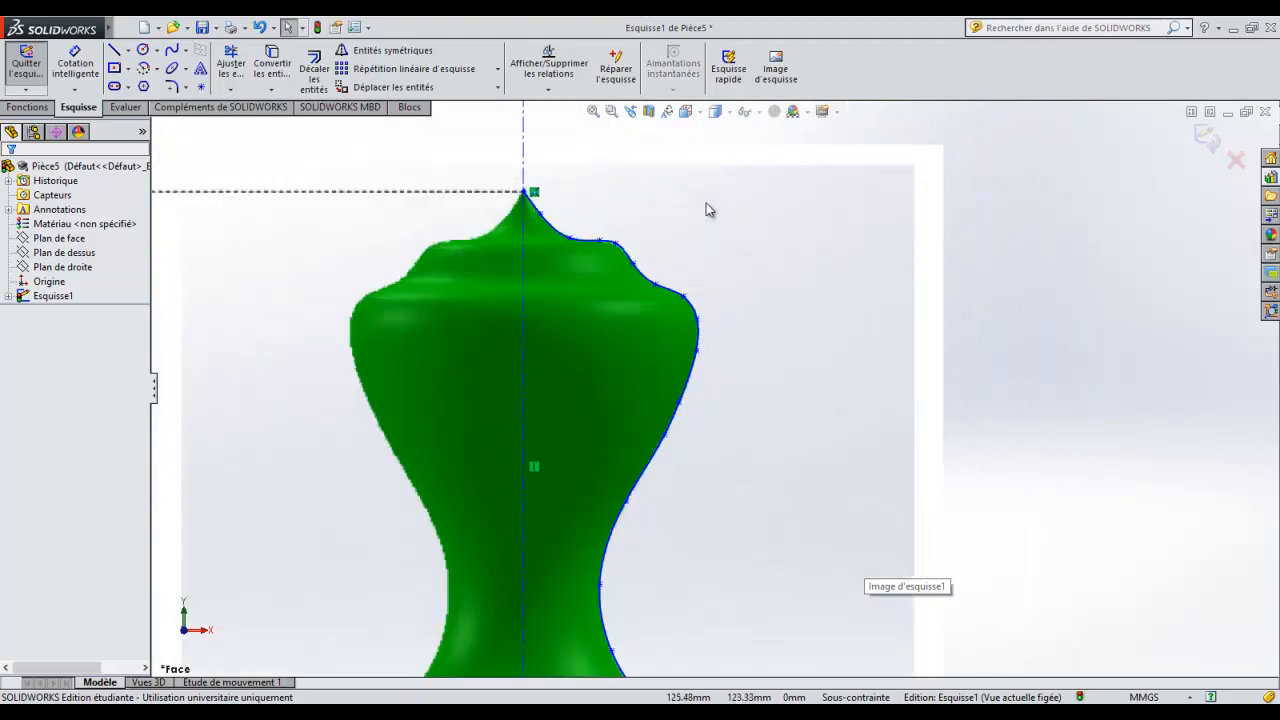
{"action": "left_click", "coordinate": [598, 240]}
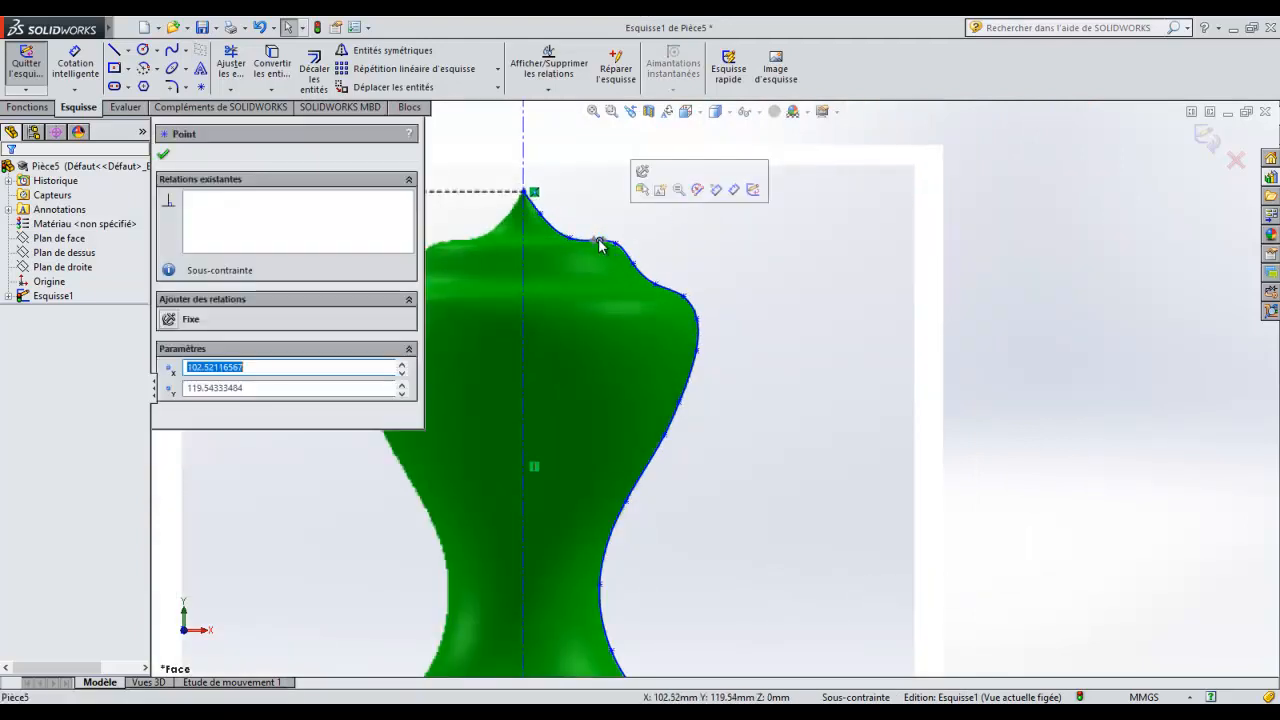
{"action": "scroll", "coordinate": [602, 240], "scroll_direction": "down", "scroll_amount": 3}
{"action": "scroll", "coordinate": [664, 308], "scroll_direction": "down", "scroll_amount": 1}
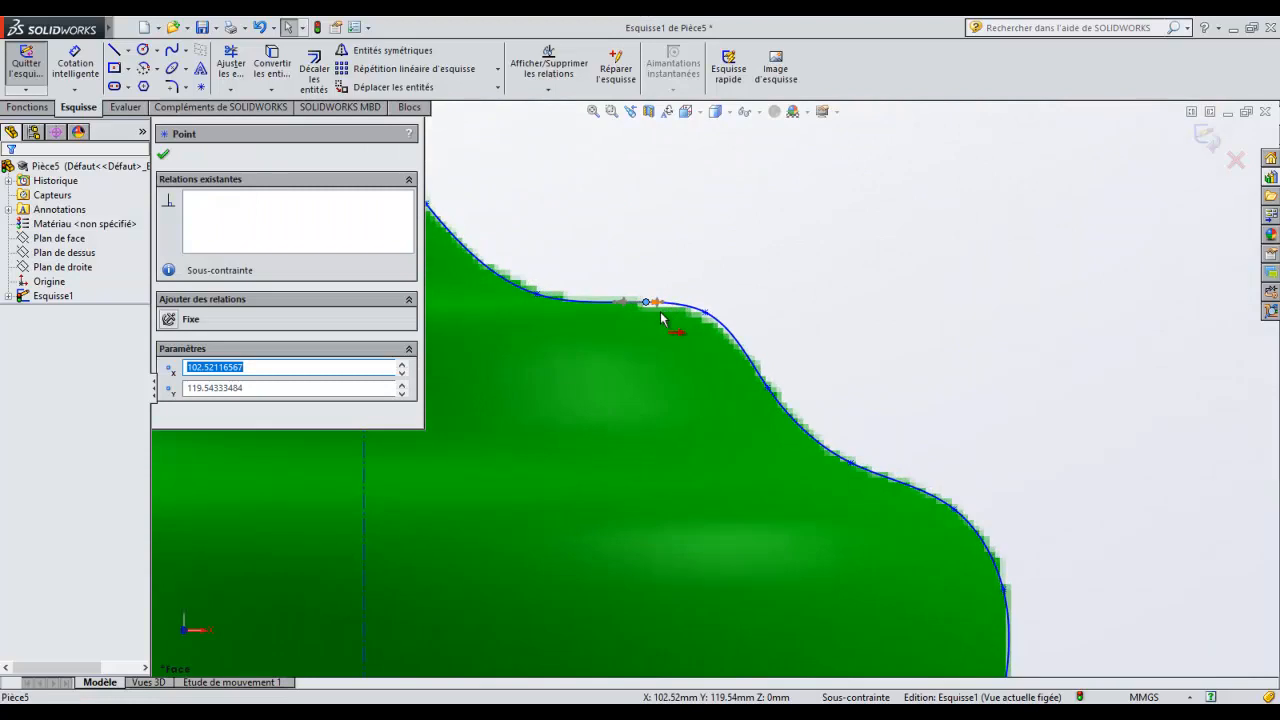
{"action": "left_click_drag", "start_coordinate": [657, 301], "coordinate": [688, 306]}
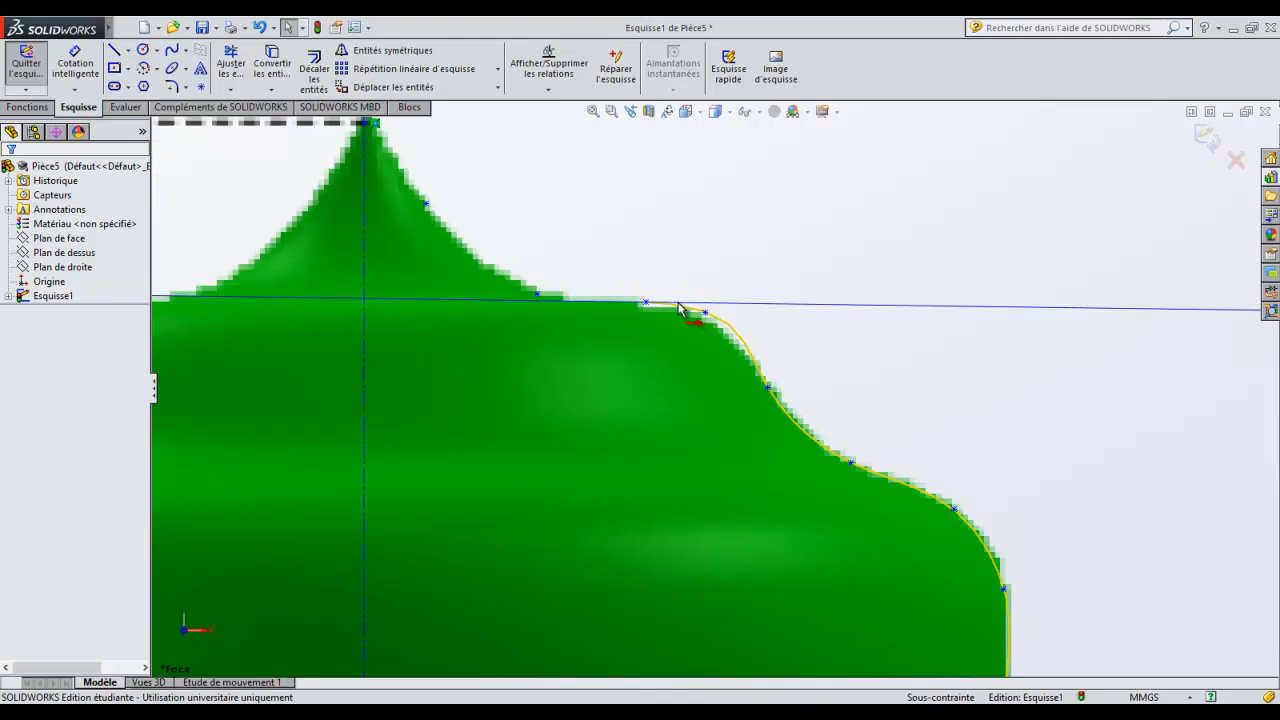
Adjust the spline's tangent to about -17° near the upper step's outer edge so the curve follows the picture's contour
{"action": "left_click", "coordinate": [644, 299]}
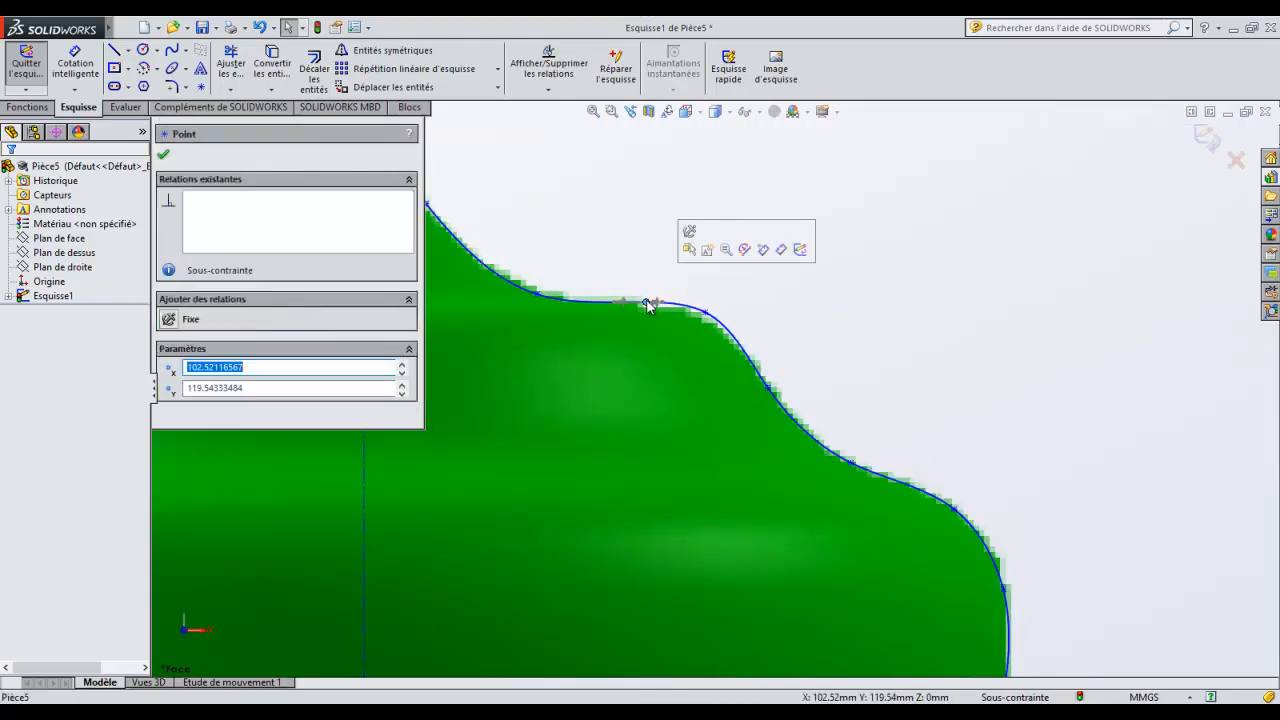
{"action": "left_click", "coordinate": [657, 302]}
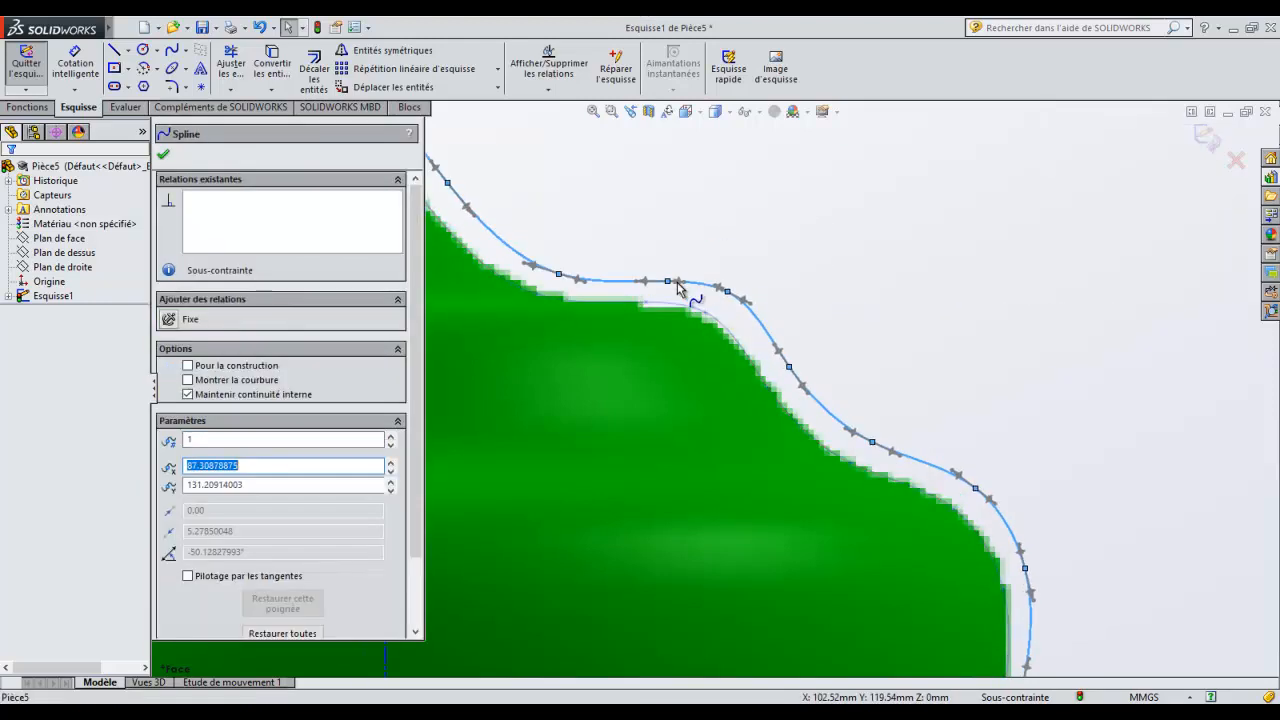
{"action": "left_click_drag", "start_coordinate": [662, 302], "coordinate": [724, 326]}
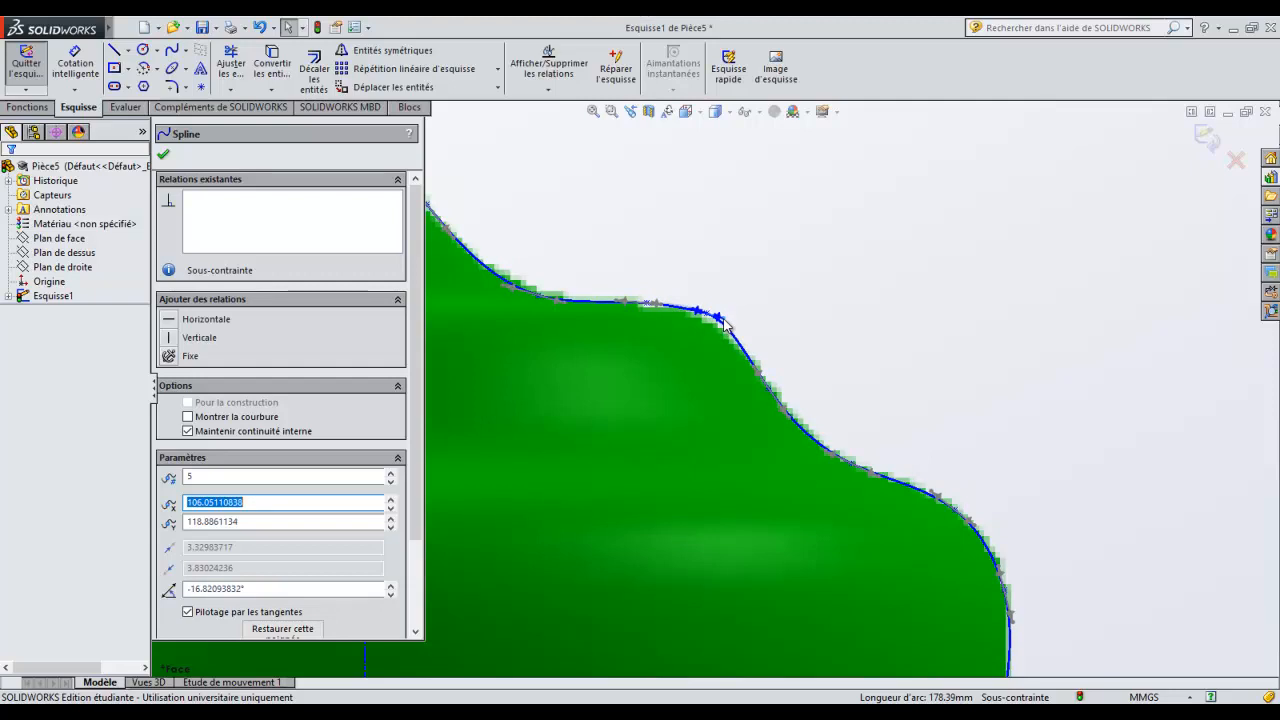
{"action": "left_click", "coordinate": [801, 291]}
{"action": "scroll", "coordinate": [801, 291], "scroll_direction": "up", "scroll_amount": 7}
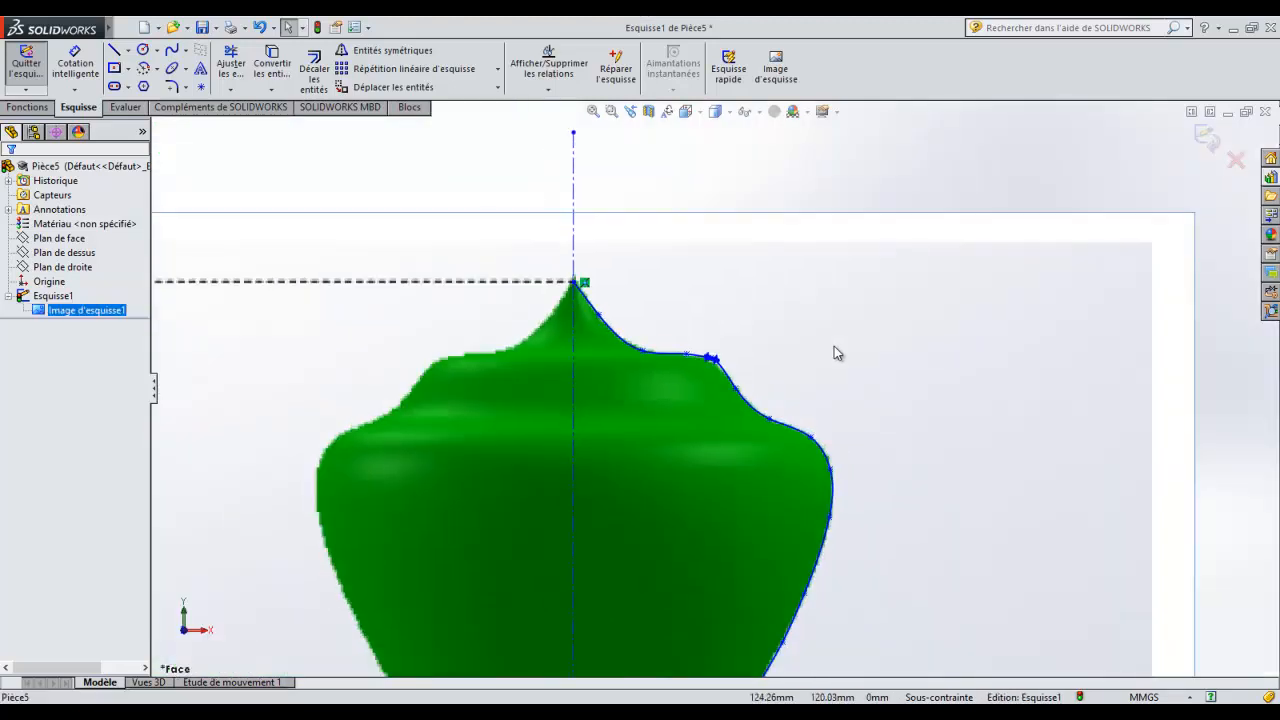
{"action": "scroll", "coordinate": [856, 455], "scroll_direction": "up", "scroll_amount": 5}
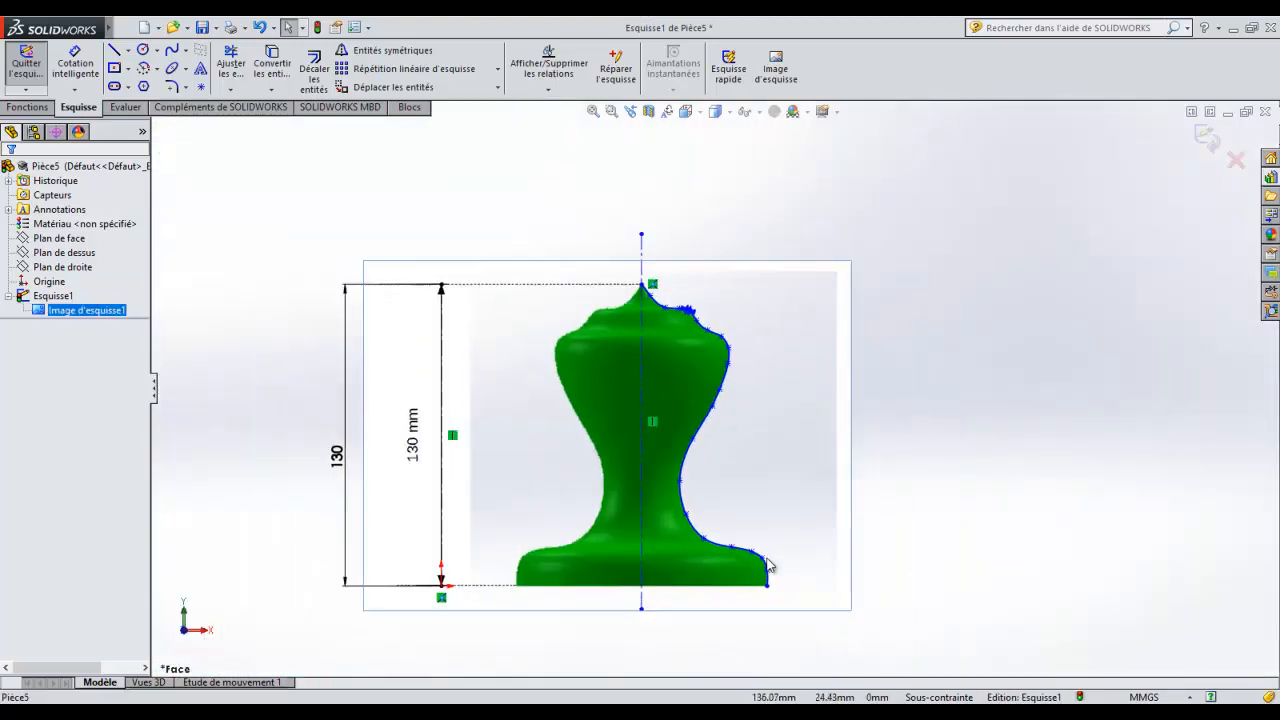
{"action": "scroll", "coordinate": [770, 555], "scroll_direction": "down", "scroll_amount": 1}
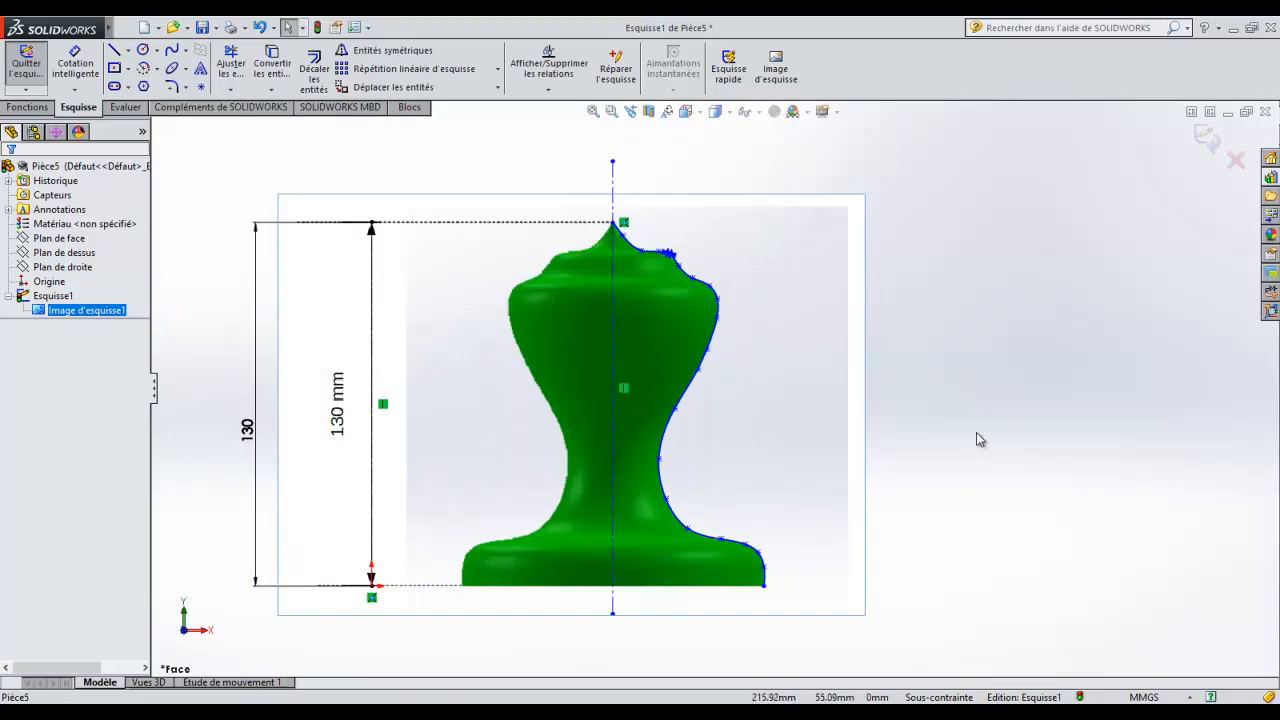
{"action": "left_click", "coordinate": [1017, 423]}
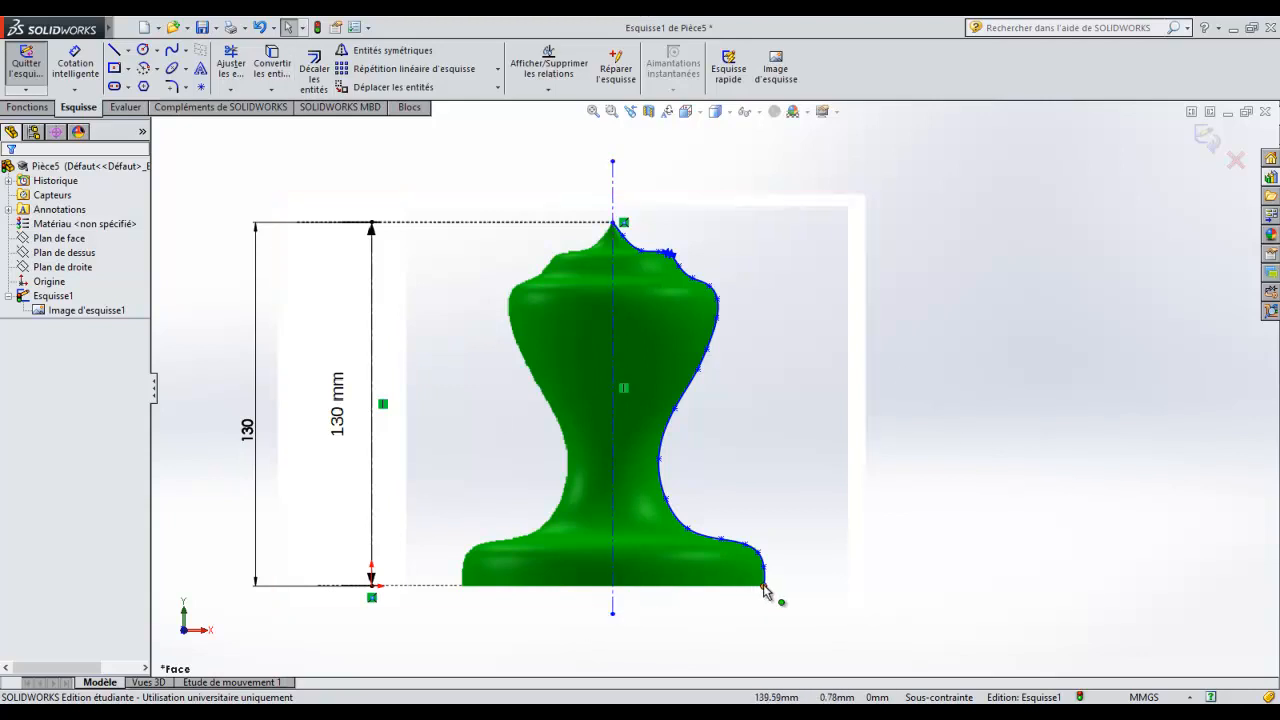
Sketch a horizontal line from the spline's bottom end along the base to the central axis, and exit the sketch
{"action": "left_click", "coordinate": [120, 57]}
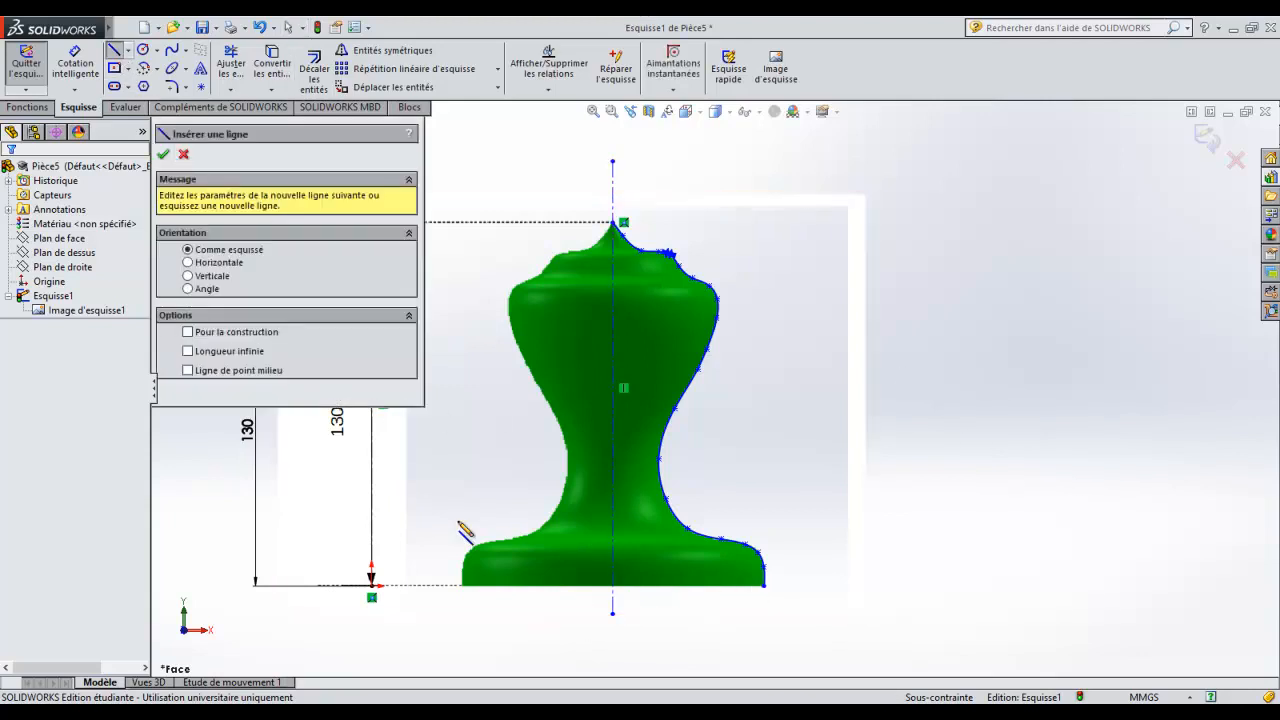
{"action": "scroll", "coordinate": [773, 603], "scroll_direction": "down", "scroll_amount": 2}
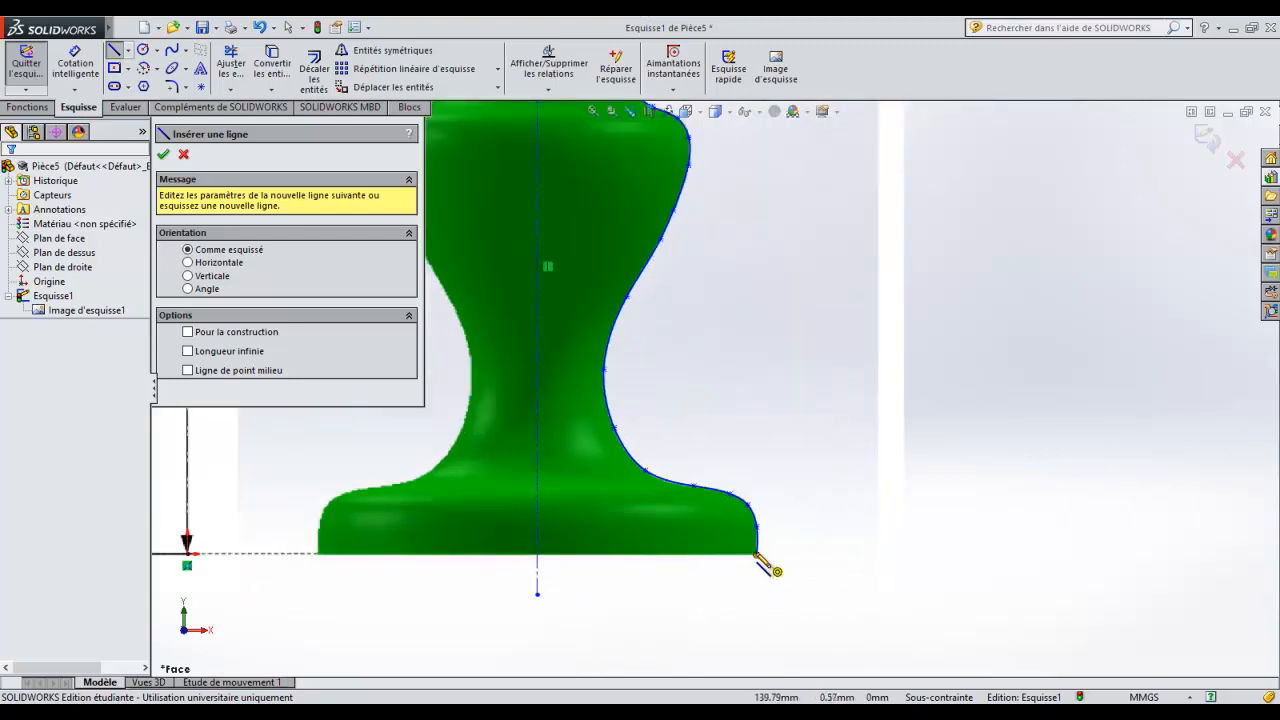
{"action": "left_click", "coordinate": [758, 555]}
{"action": "left_click", "coordinate": [537, 556]}
{"action": "key", "text": "Escape"}
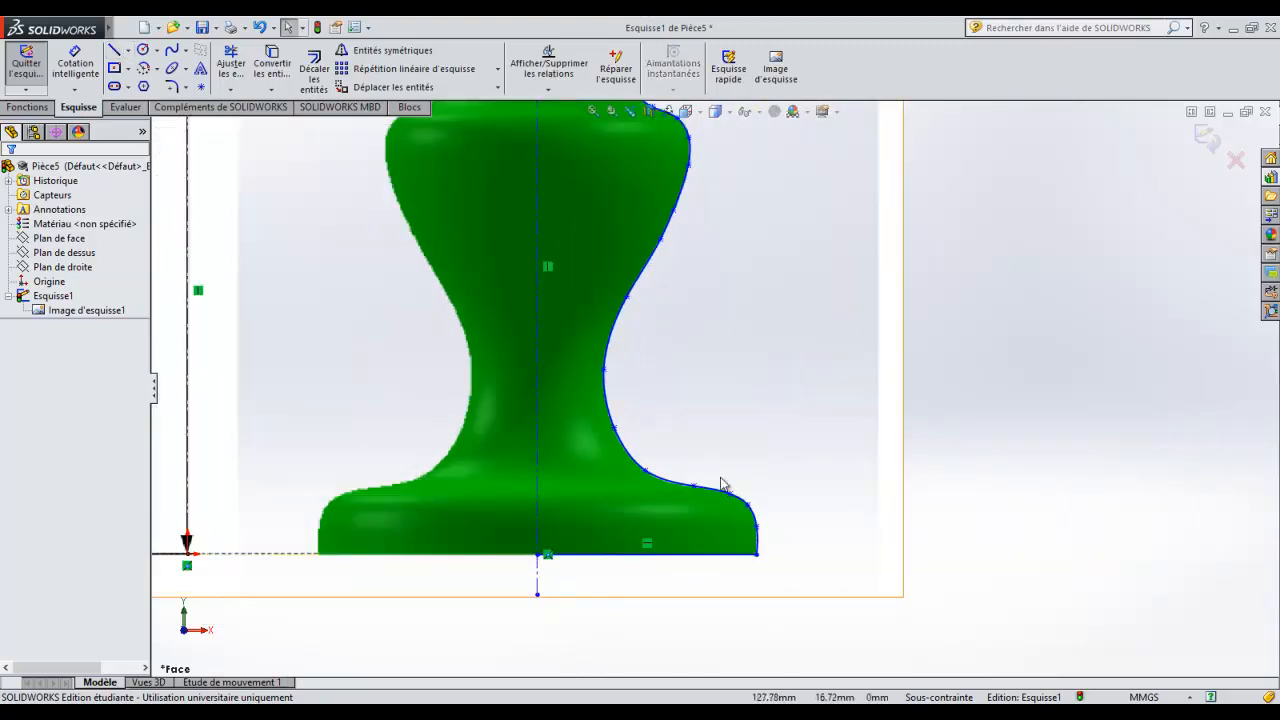
{"action": "scroll", "coordinate": [817, 343], "scroll_direction": "up", "scroll_amount": 4}
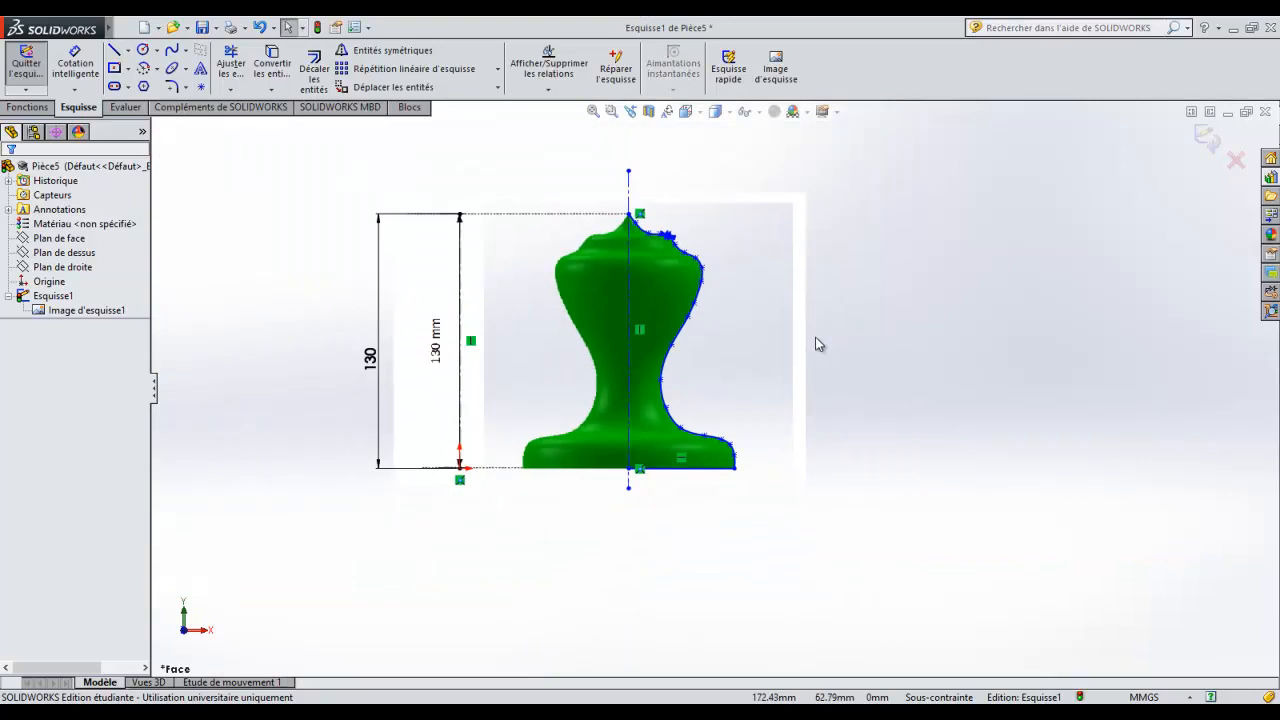
{"action": "left_click", "coordinate": [1208, 138]}
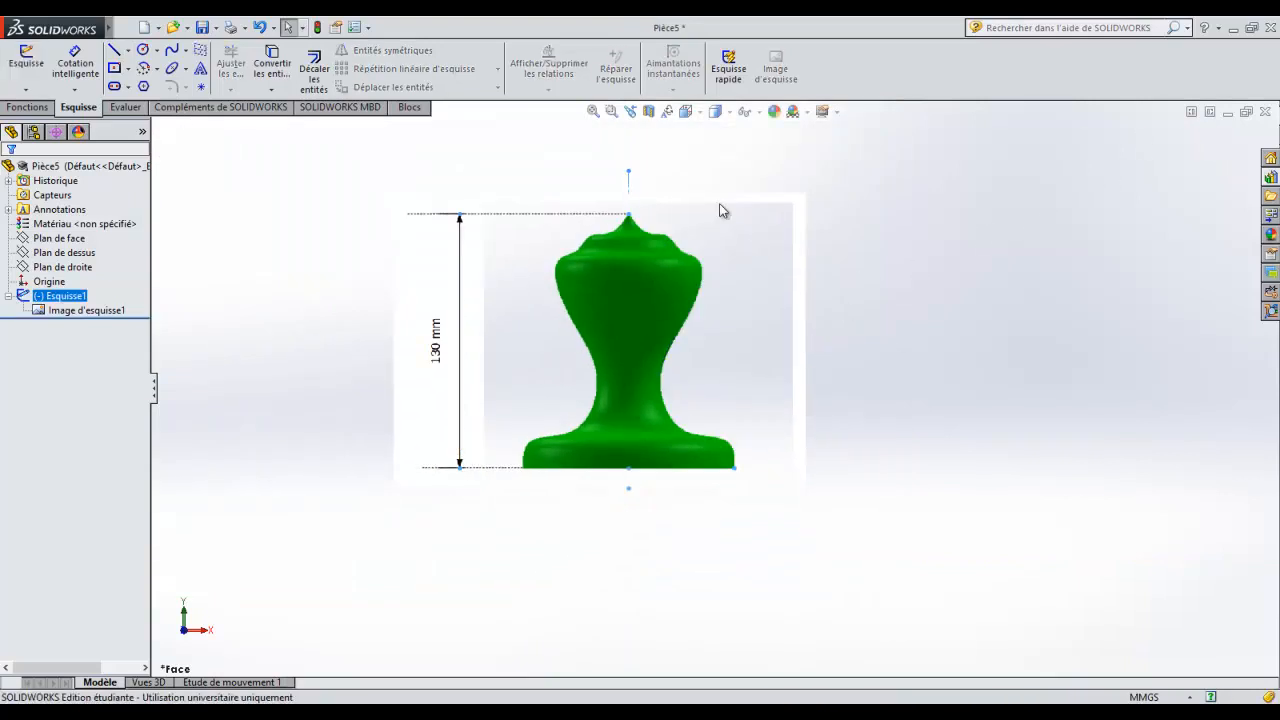
Revolve Esquisse1 360° about the vertical central axis as a solid boss, accepting automatic closing of the open profile
{"action": "left_click", "coordinate": [27, 108]}
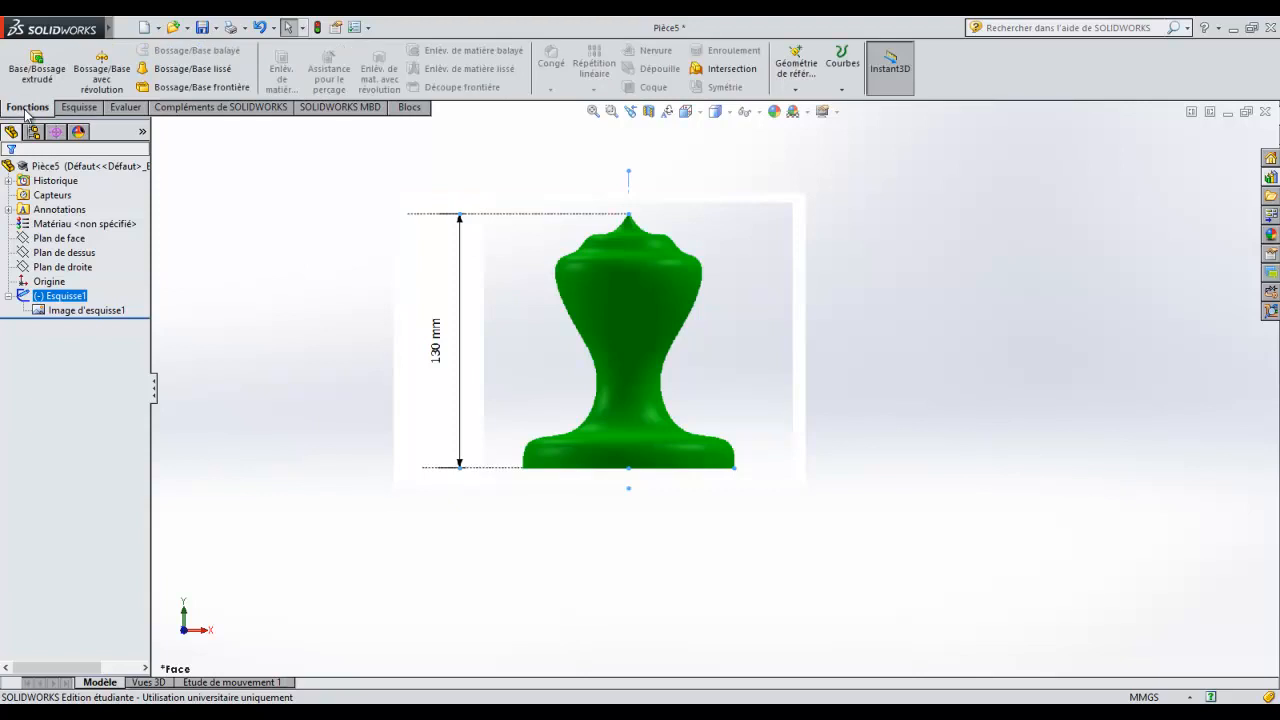
{"action": "left_click", "coordinate": [55, 301]}
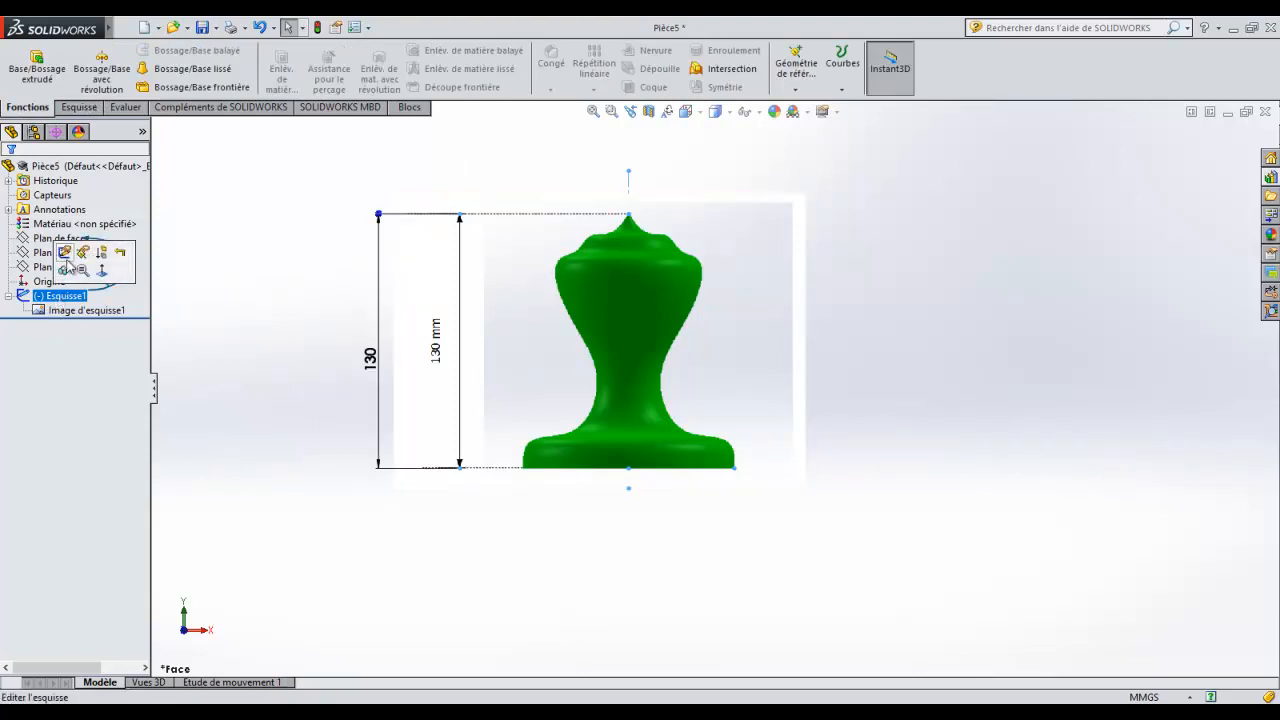
{"action": "left_click", "coordinate": [104, 82]}
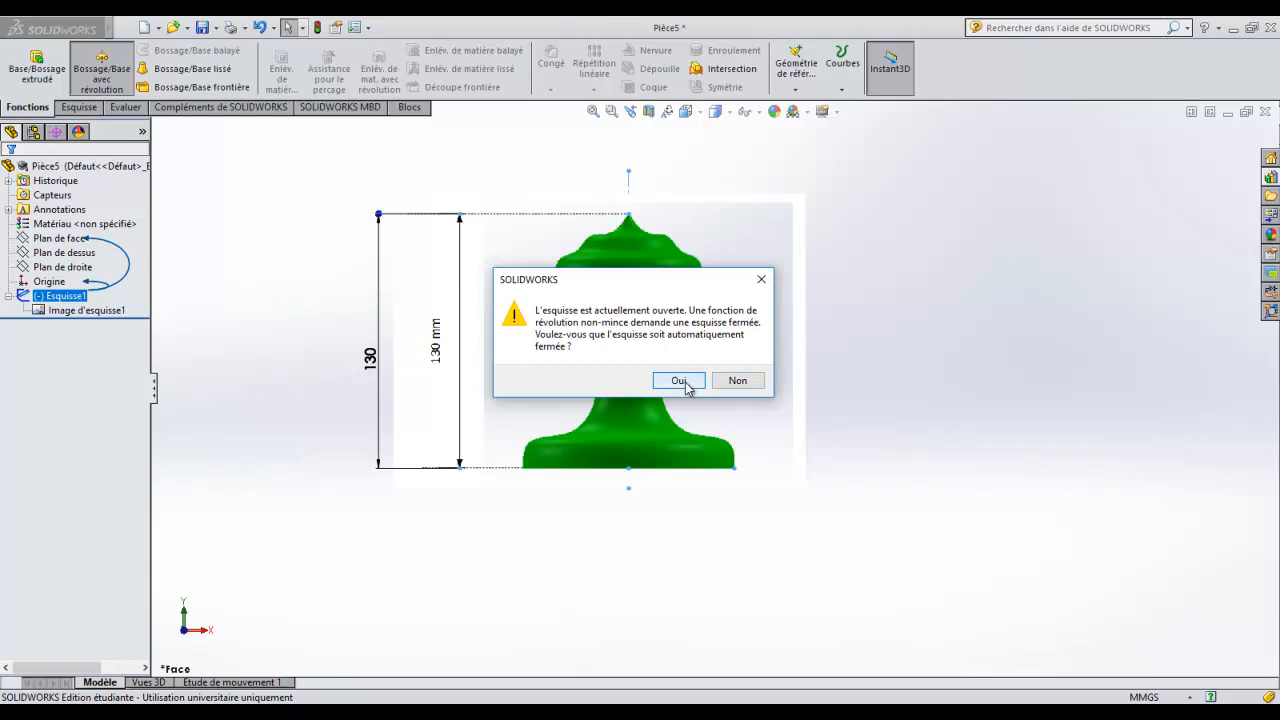
{"action": "left_click", "coordinate": [686, 381]}
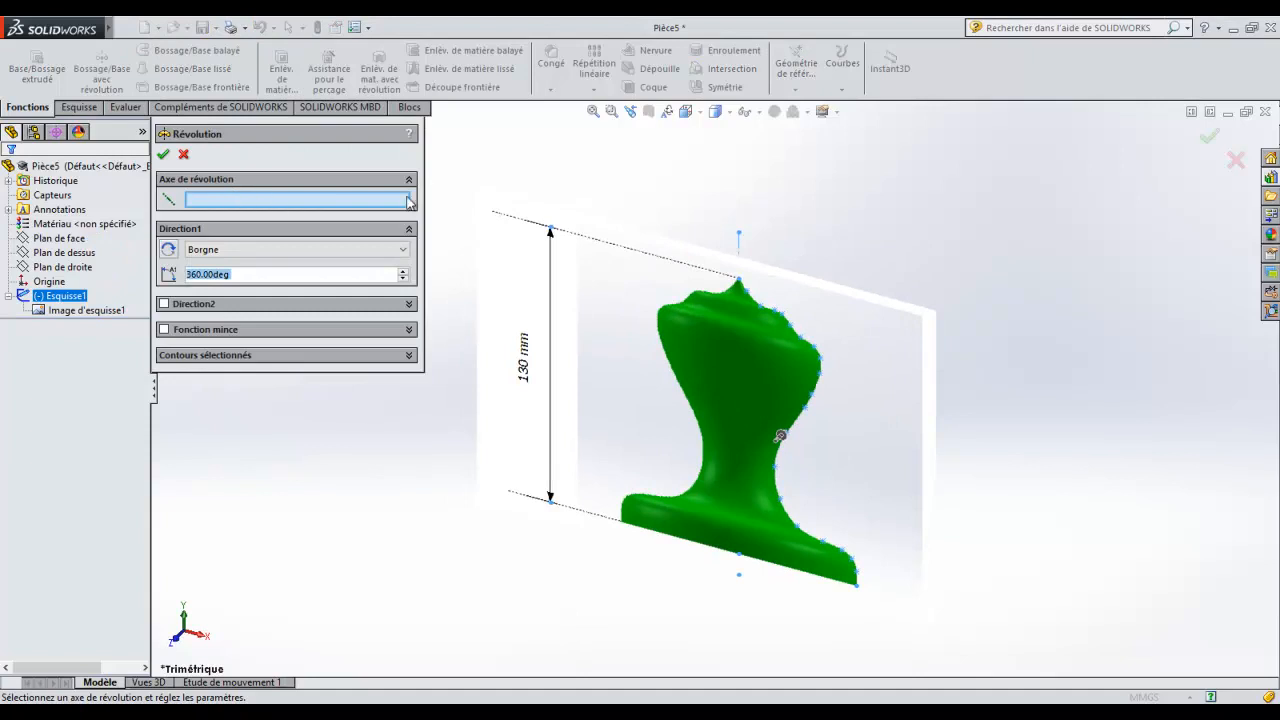
{"action": "left_click", "coordinate": [739, 250]}
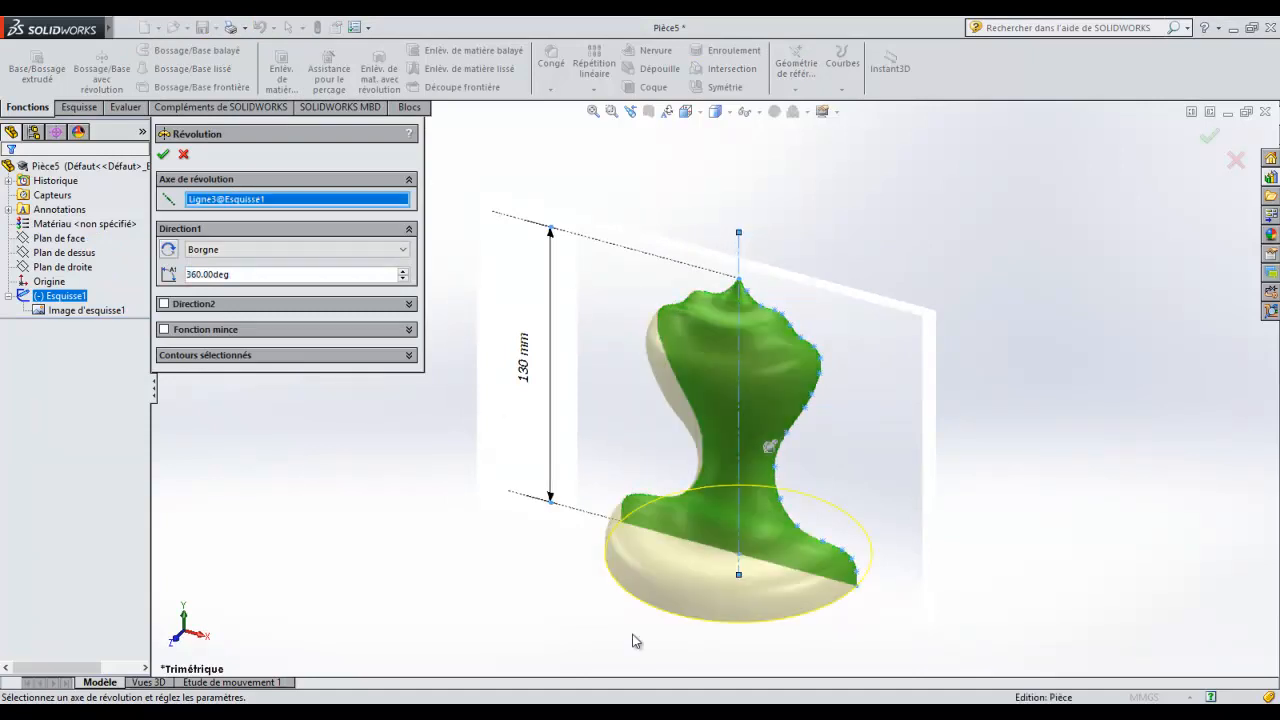
{"action": "scroll", "coordinate": [643, 640], "scroll_direction": "up", "scroll_amount": 3}
{"action": "middle_click_drag", "start_coordinate": [714, 600], "coordinate": [722, 560]}
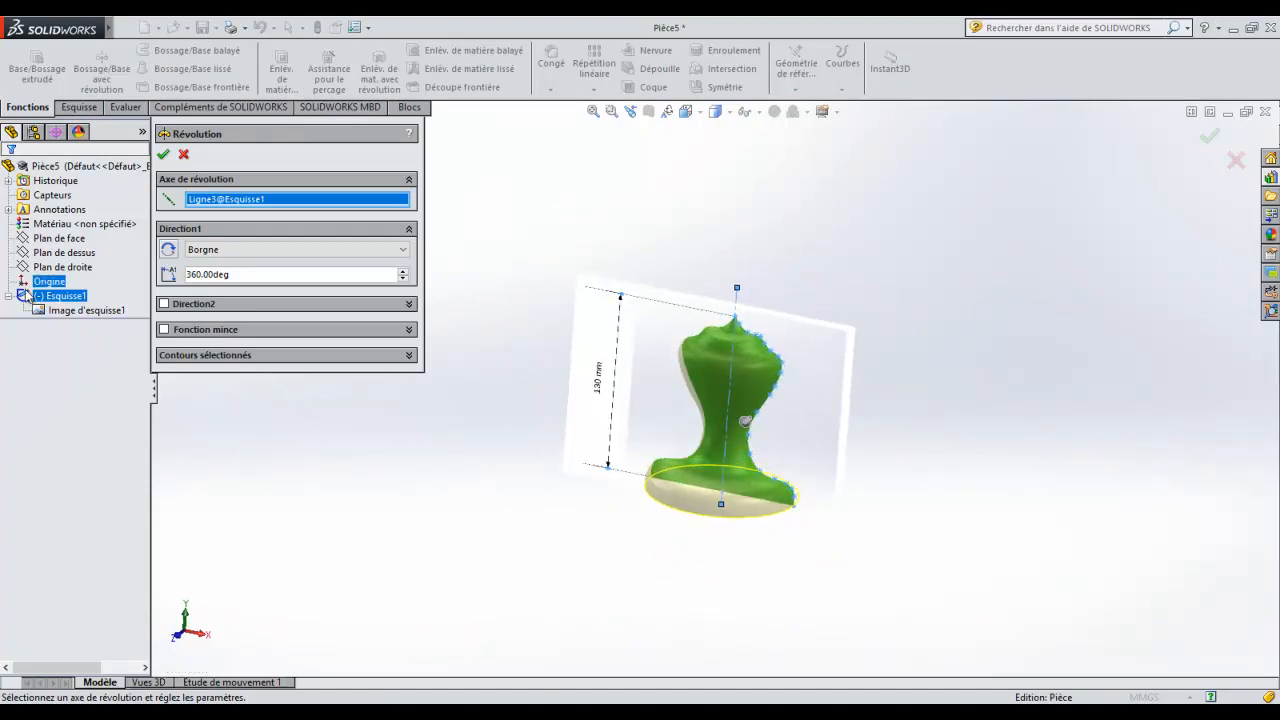
{"action": "middle_click_drag", "start_coordinate": [560, 452], "coordinate": [520, 503]}
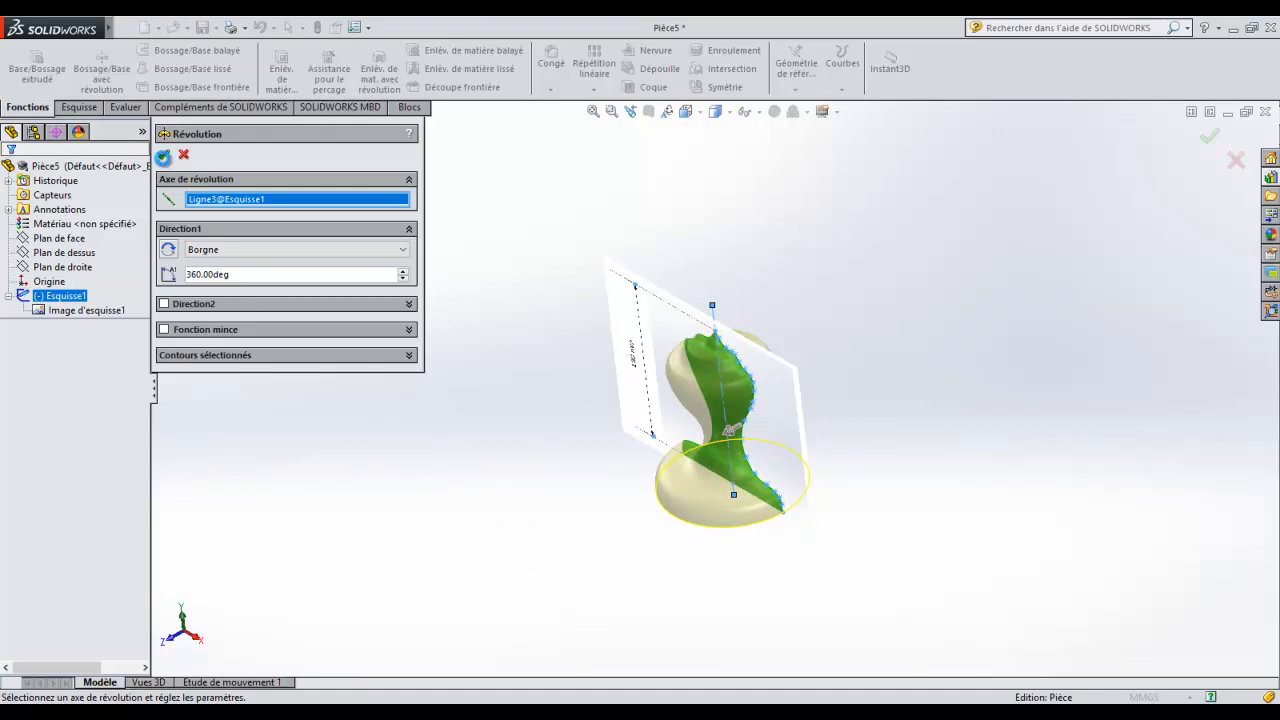
{"action": "left_click", "coordinate": [164, 155]}
{"action": "middle_click_drag", "start_coordinate": [605, 455], "coordinate": [756, 400]}
{"action": "left_click", "coordinate": [837, 416]}
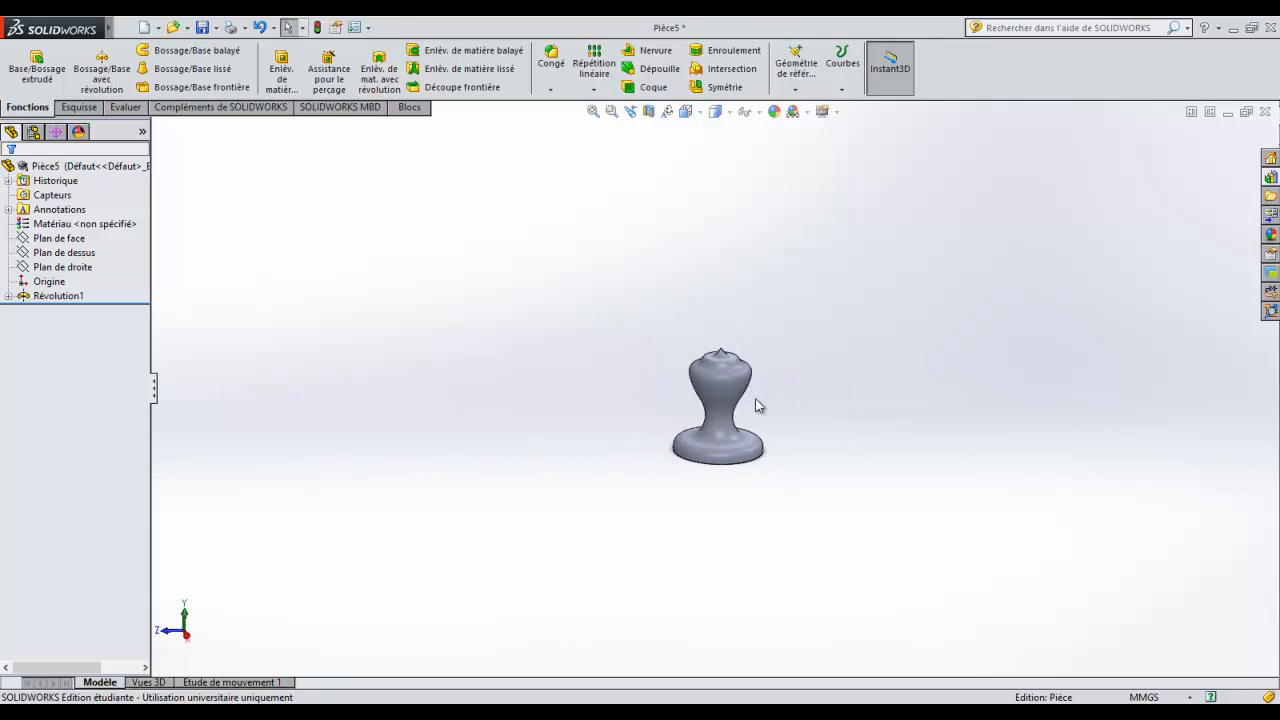